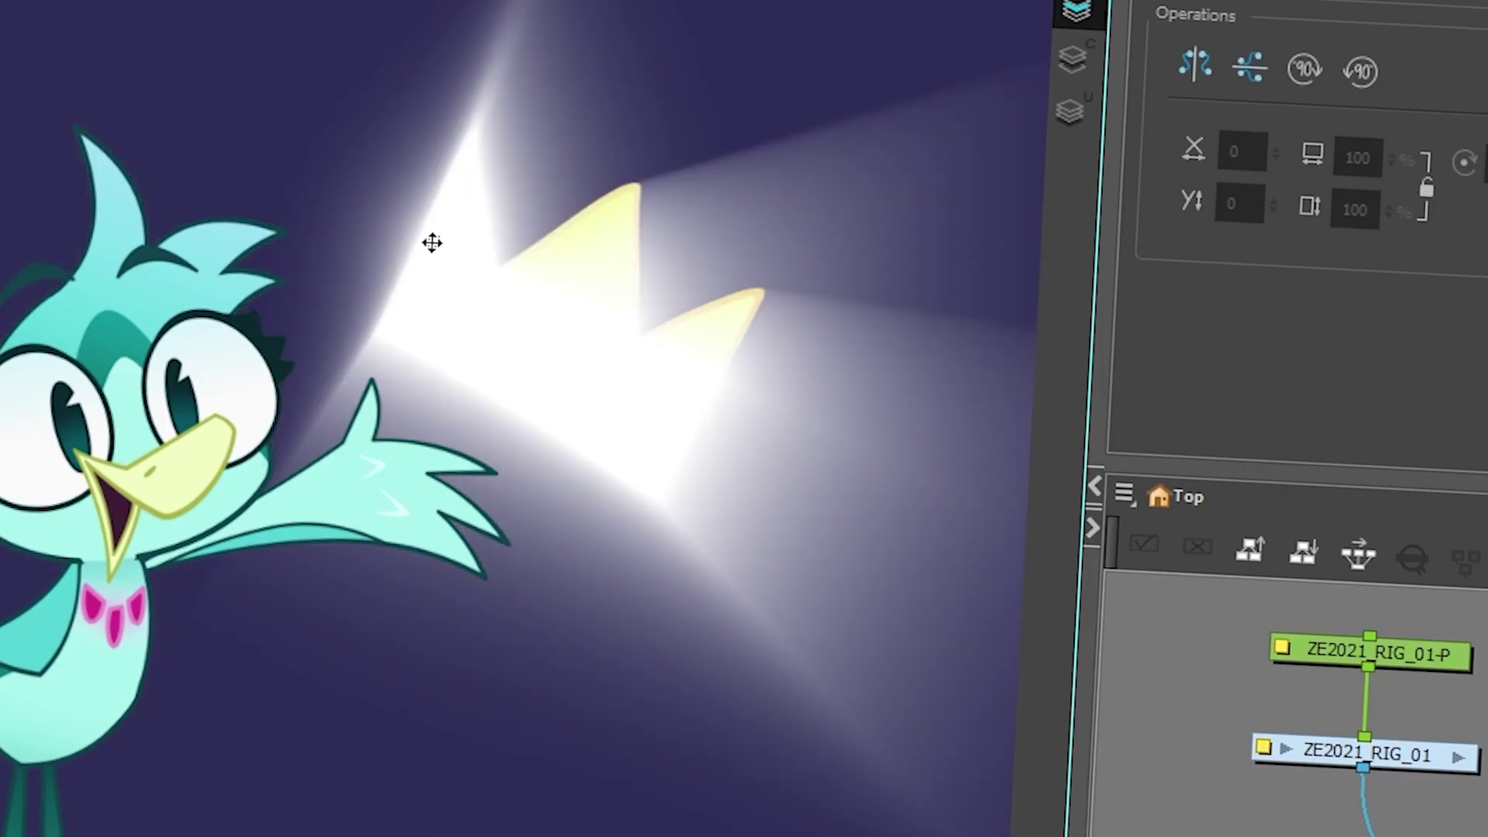
Reposition the Shine effect's centre control across the crown in the Camera view.
left_click_drag(431, 242, 713, 481)
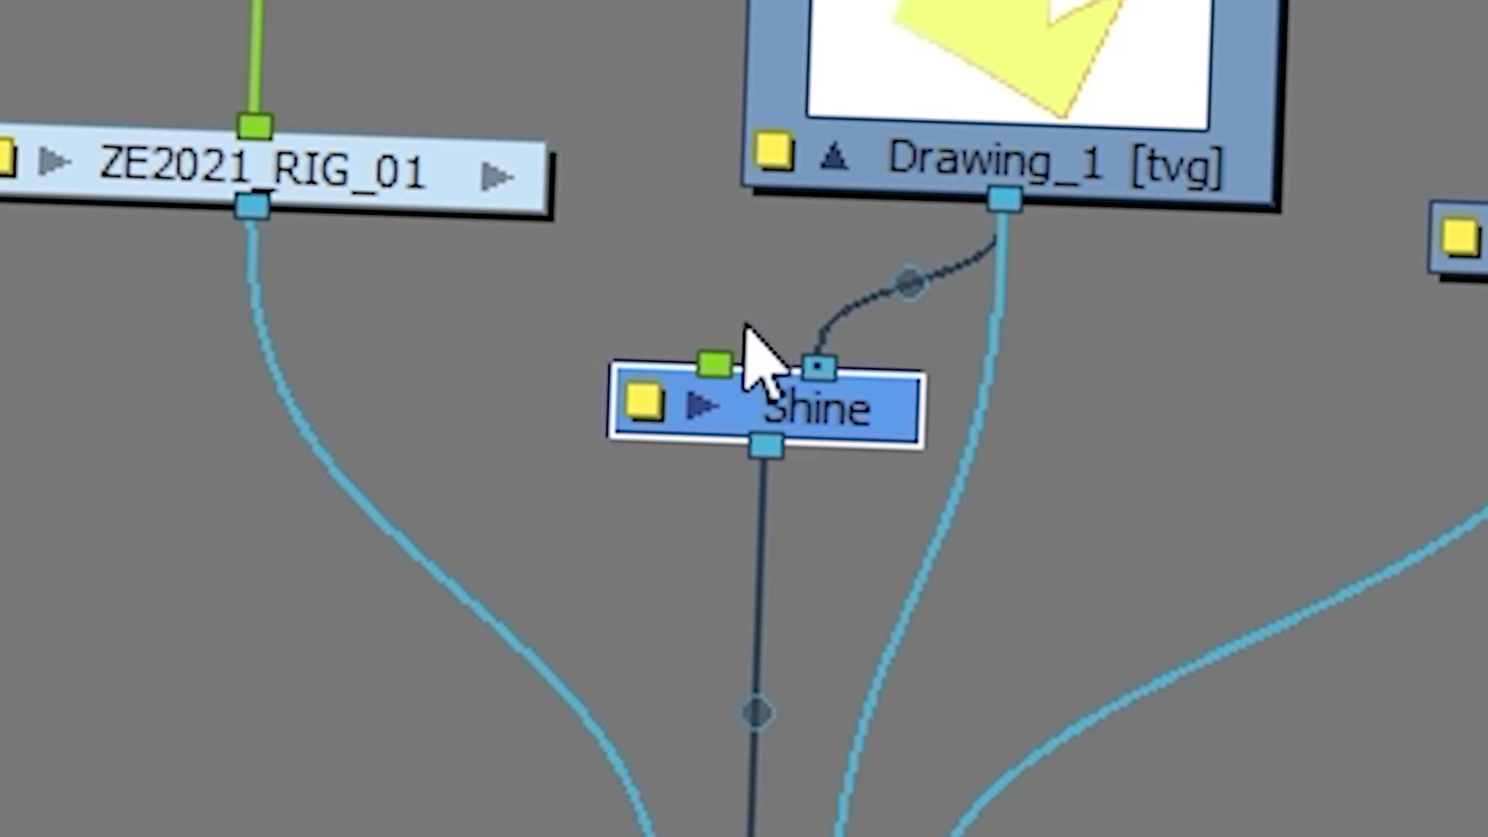
left_click_drag(1103, 515, 1088, 492)
left_click_drag(637, 241, 637, 242)
Add a peg above the Shine node and move it in the Camera view to shift the shine's centre.
left_click_drag(852, 414, 847, 589)
left_click(527, 450)
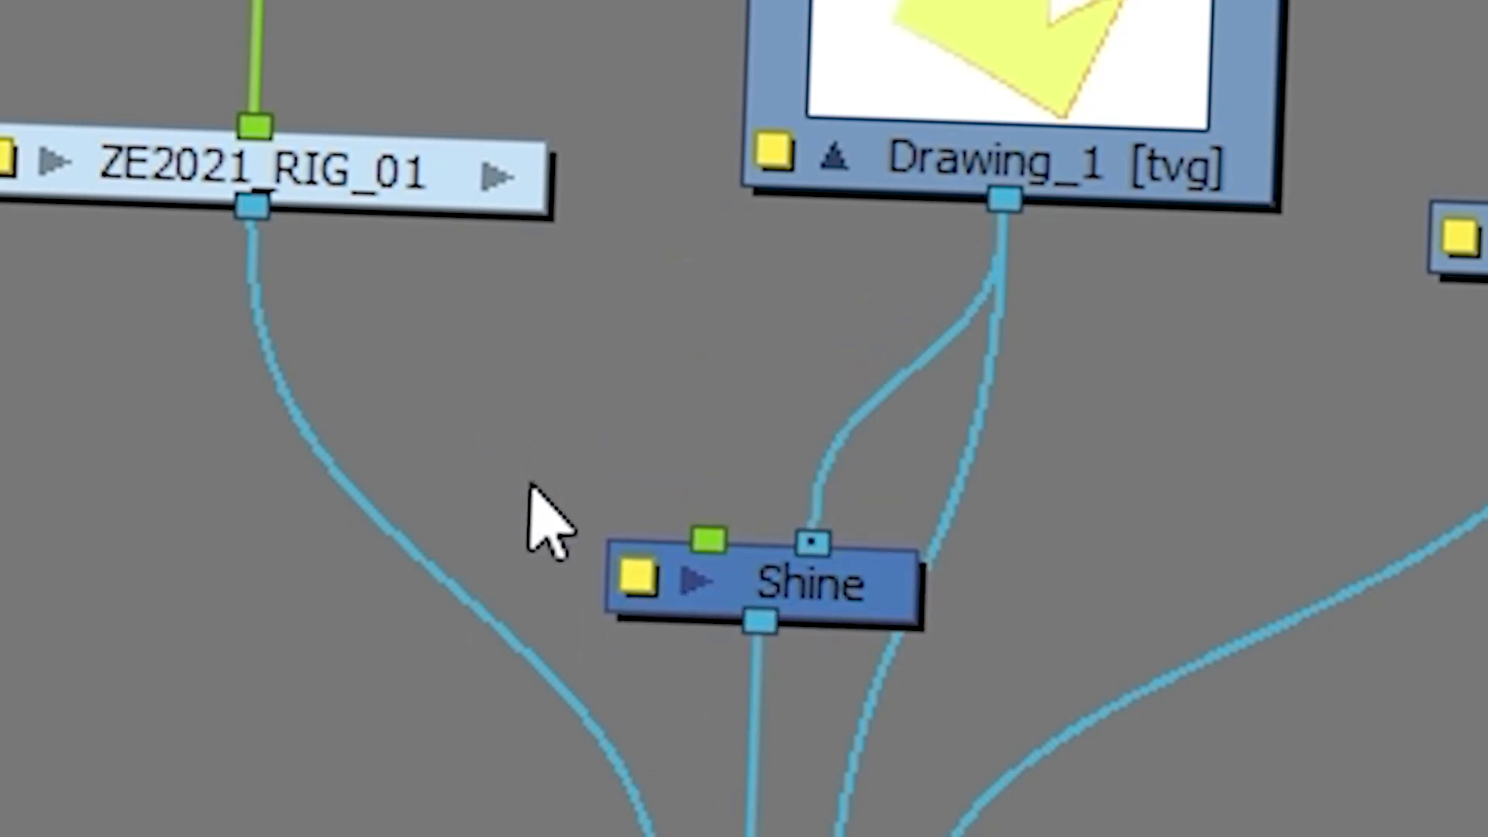
key("ctrl+p")
left_click_drag(690, 439, 765, 353)
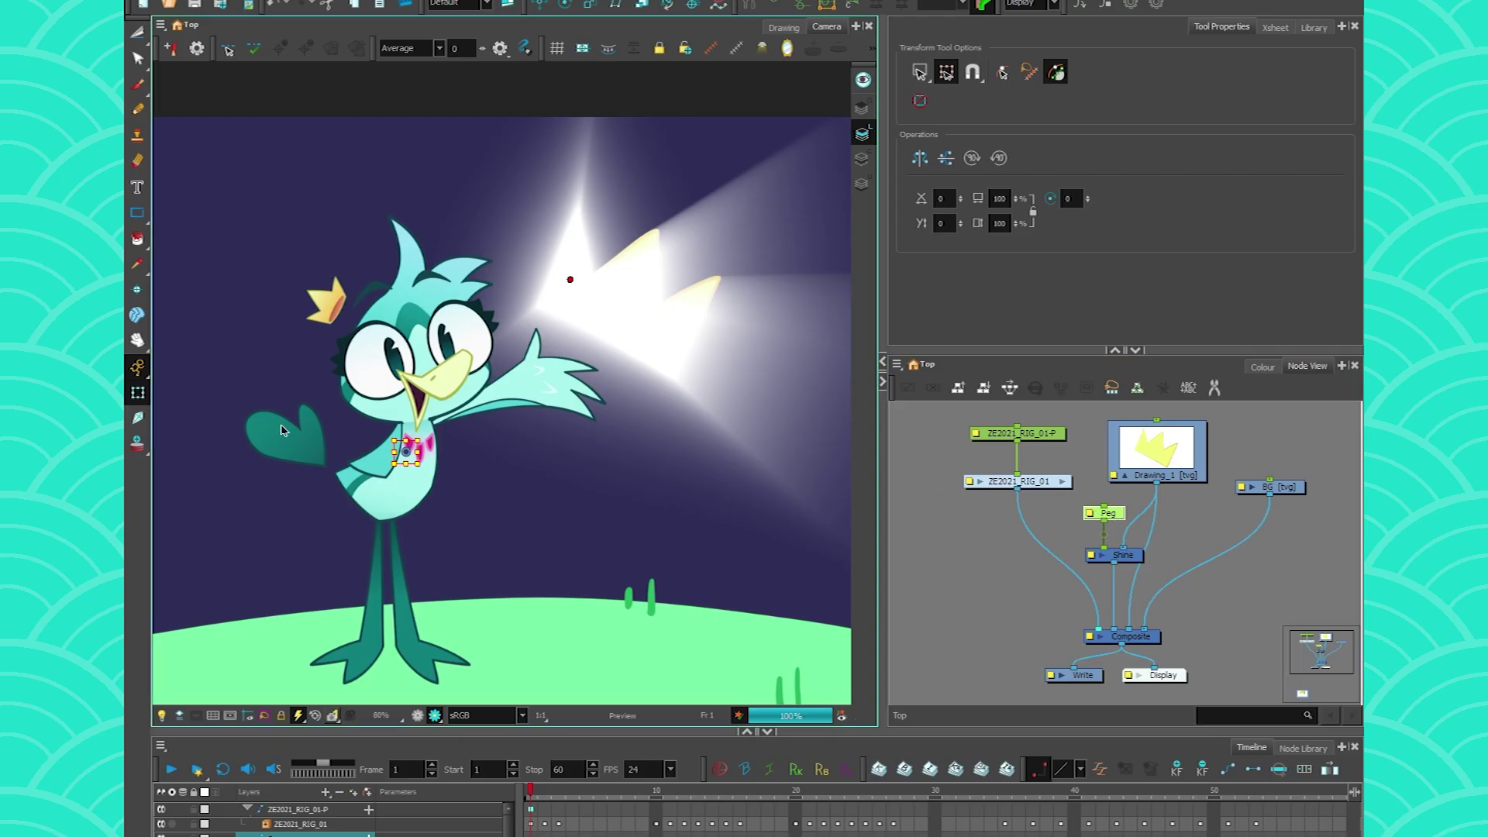
left_click_drag(405, 452, 517, 503)
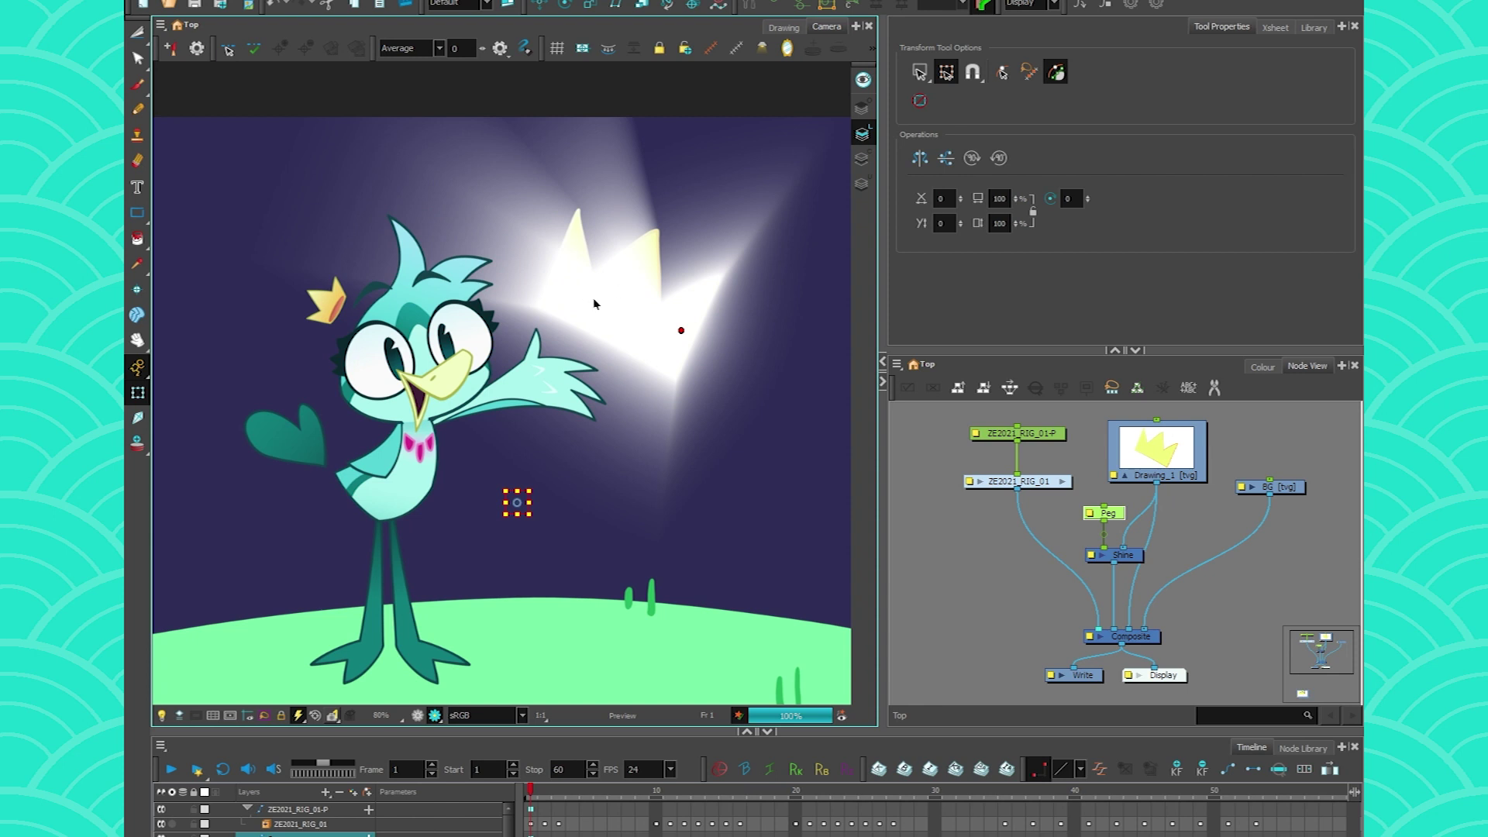
Delete the peg connected to the Shine node.
left_click_drag(1018, 488, 1106, 518)
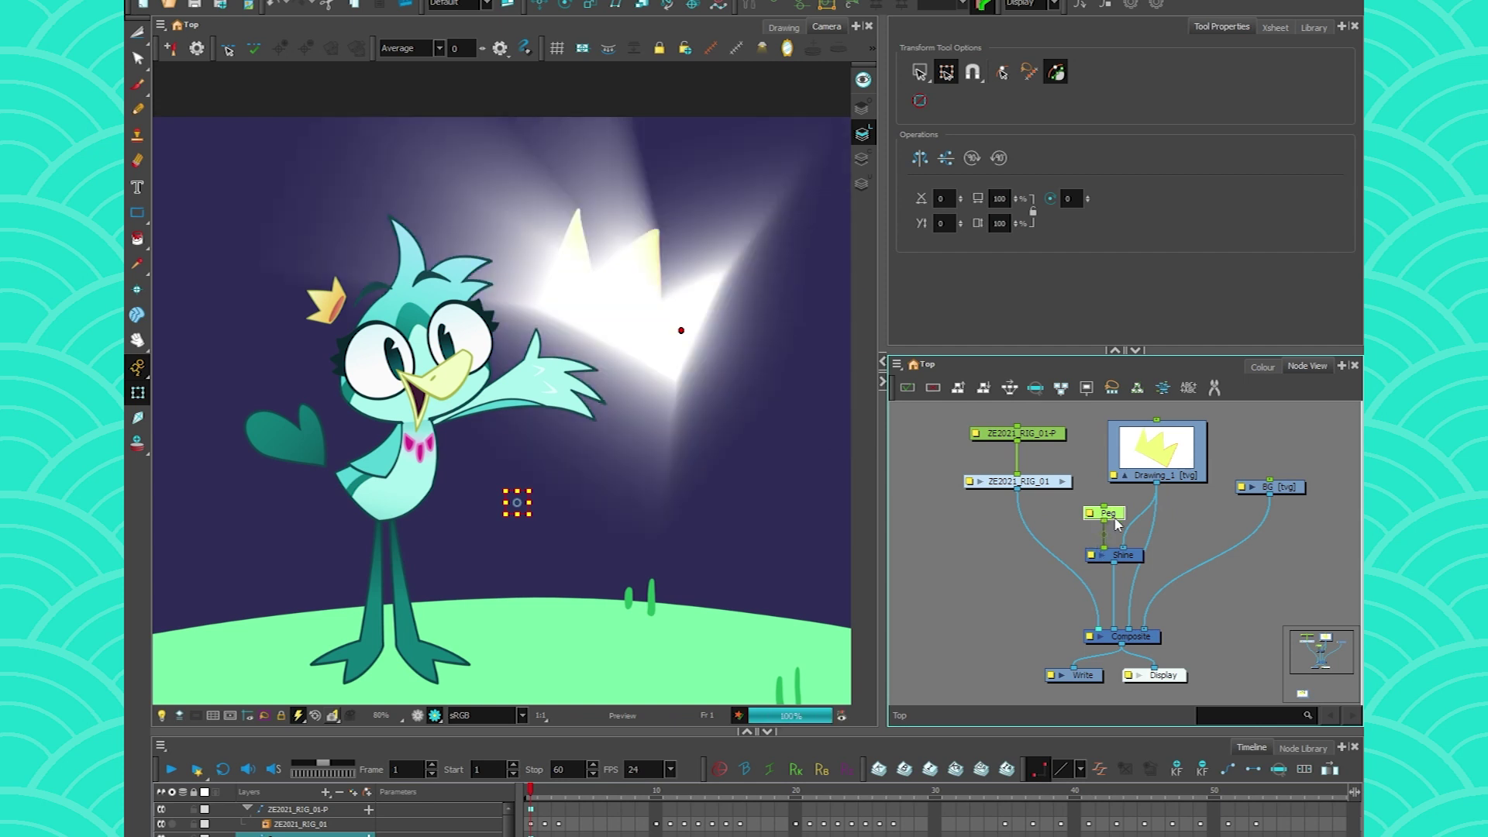
mouse_move(1107, 517)
left_mouse_down()
mouse_move(1084, 531)
mouse_move(1101, 522)
left_mouse_up()
left_click(1128, 556)
left_click(1107, 529)
key("Delete")
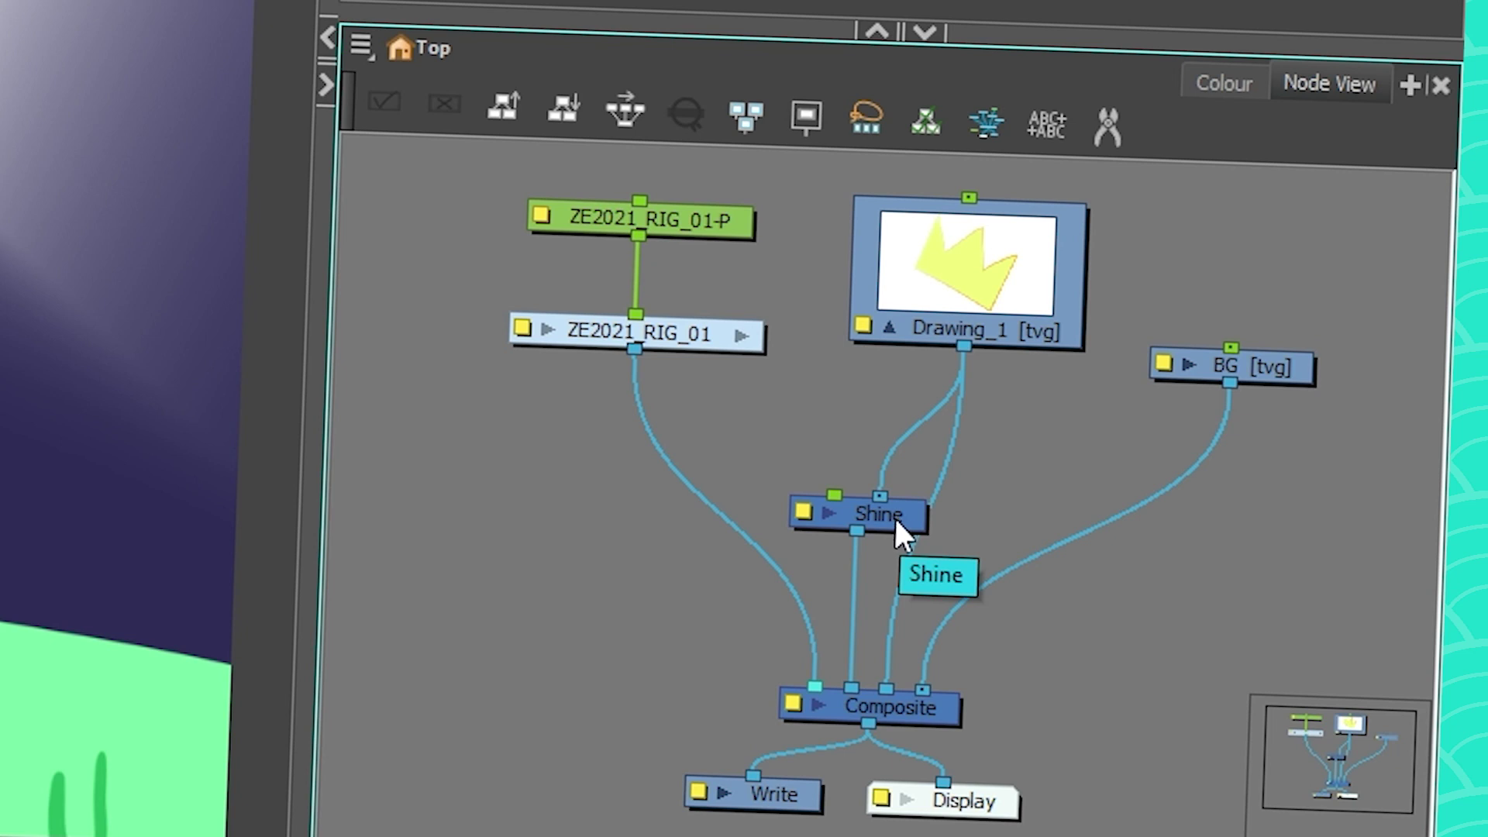
Detach the Shine node from its cables and insert it directly between Drawing_1 and the Composite.
left_click_drag(902, 519, 561, 610)
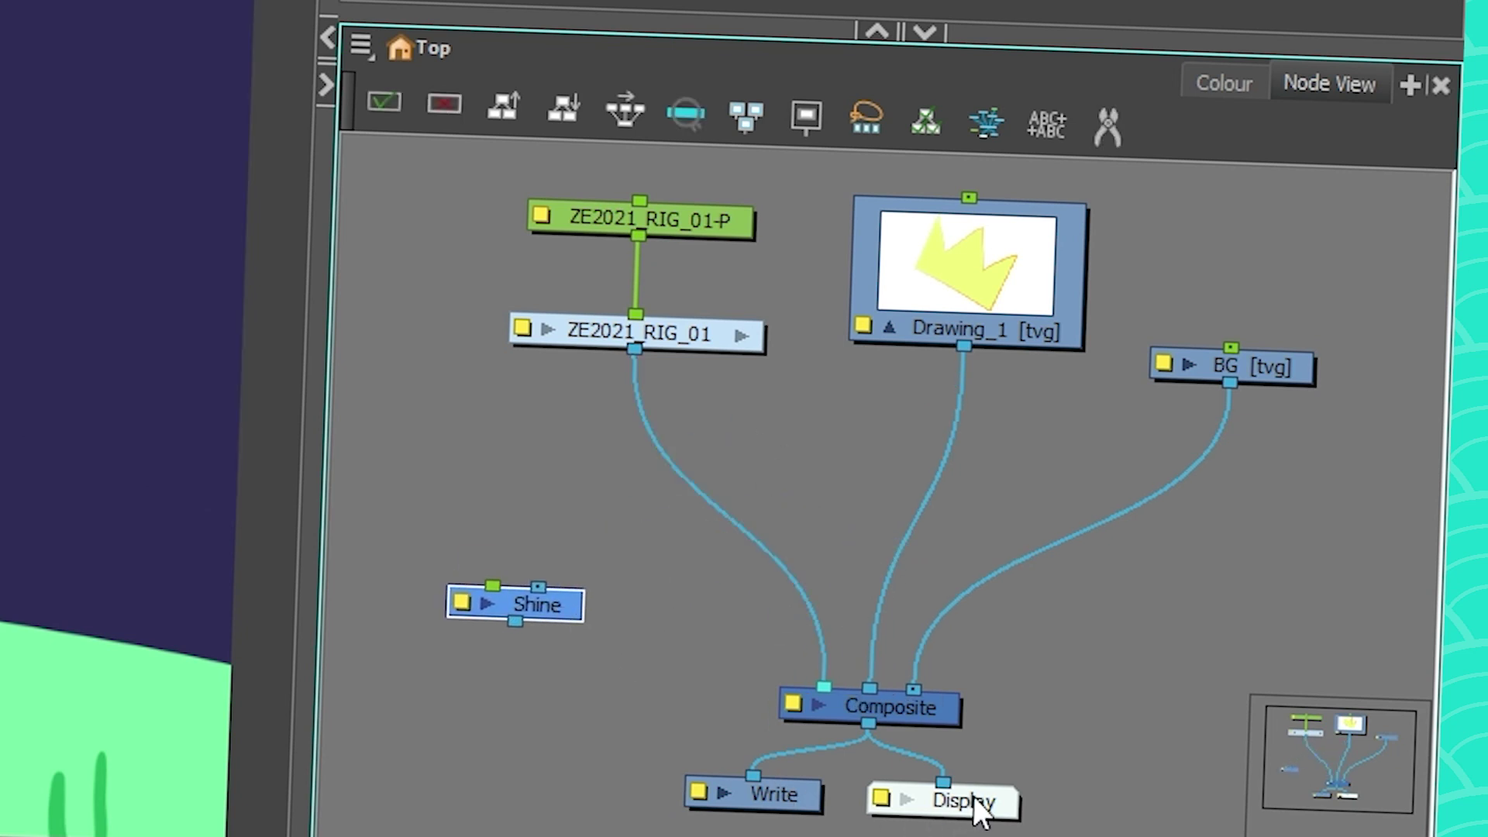
left_click_drag(913, 704, 914, 623)
left_click_drag(547, 606, 936, 728)
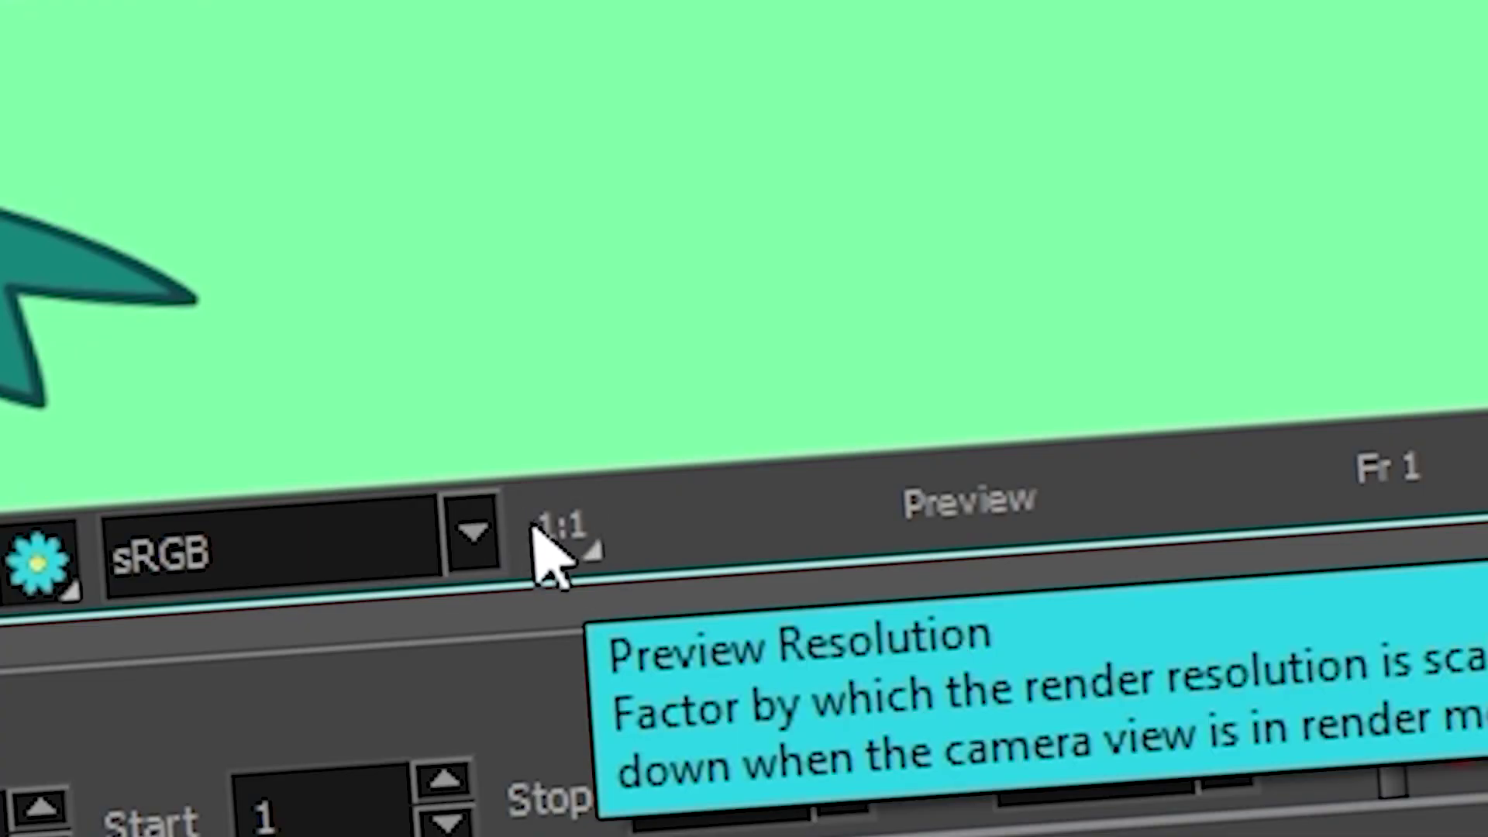
Lower the Camera view's preview resolution and restore it to 1:1.
left_click(543, 531)
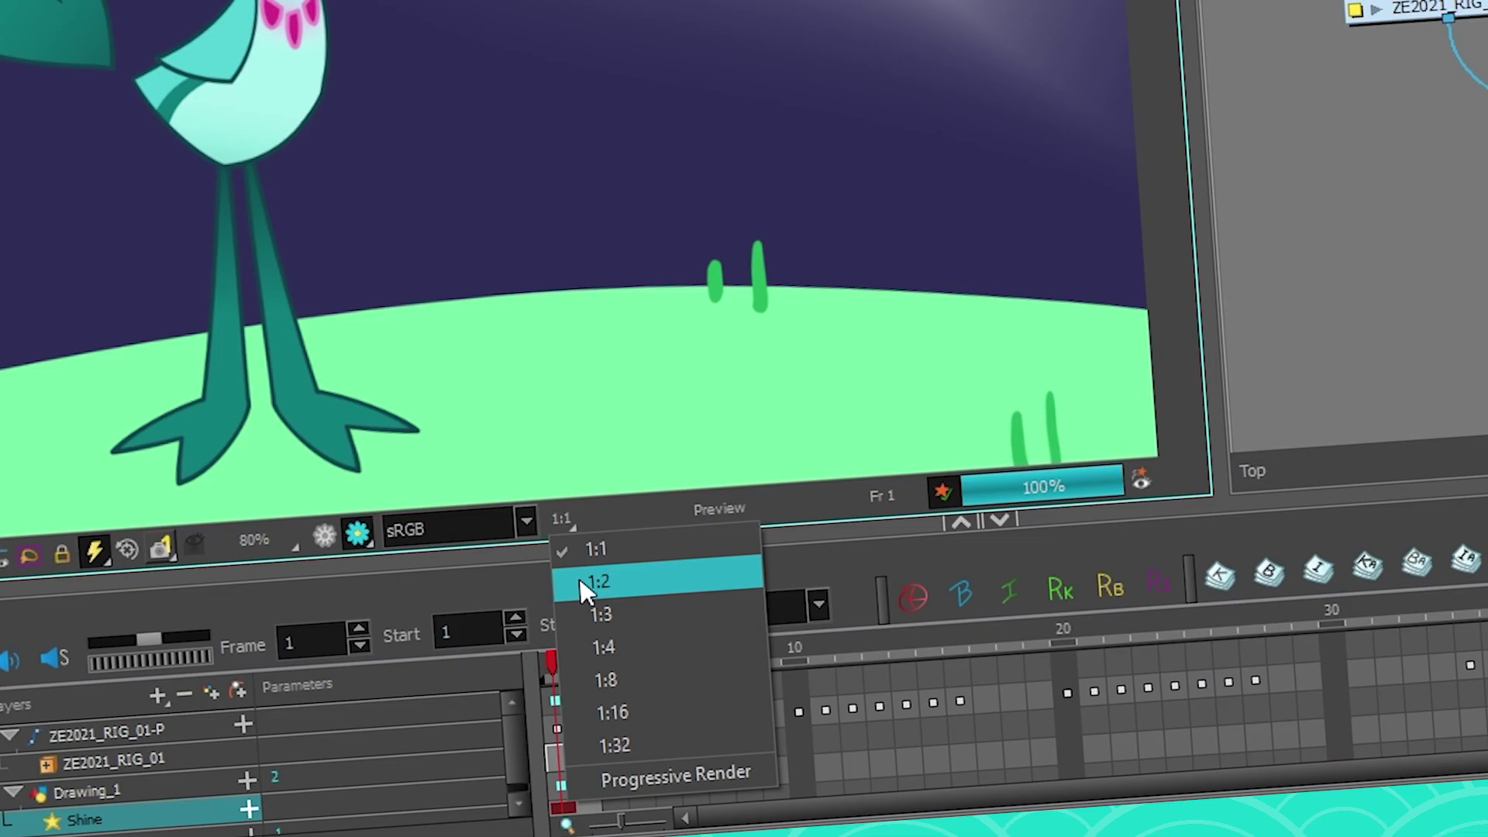
left_click(672, 833)
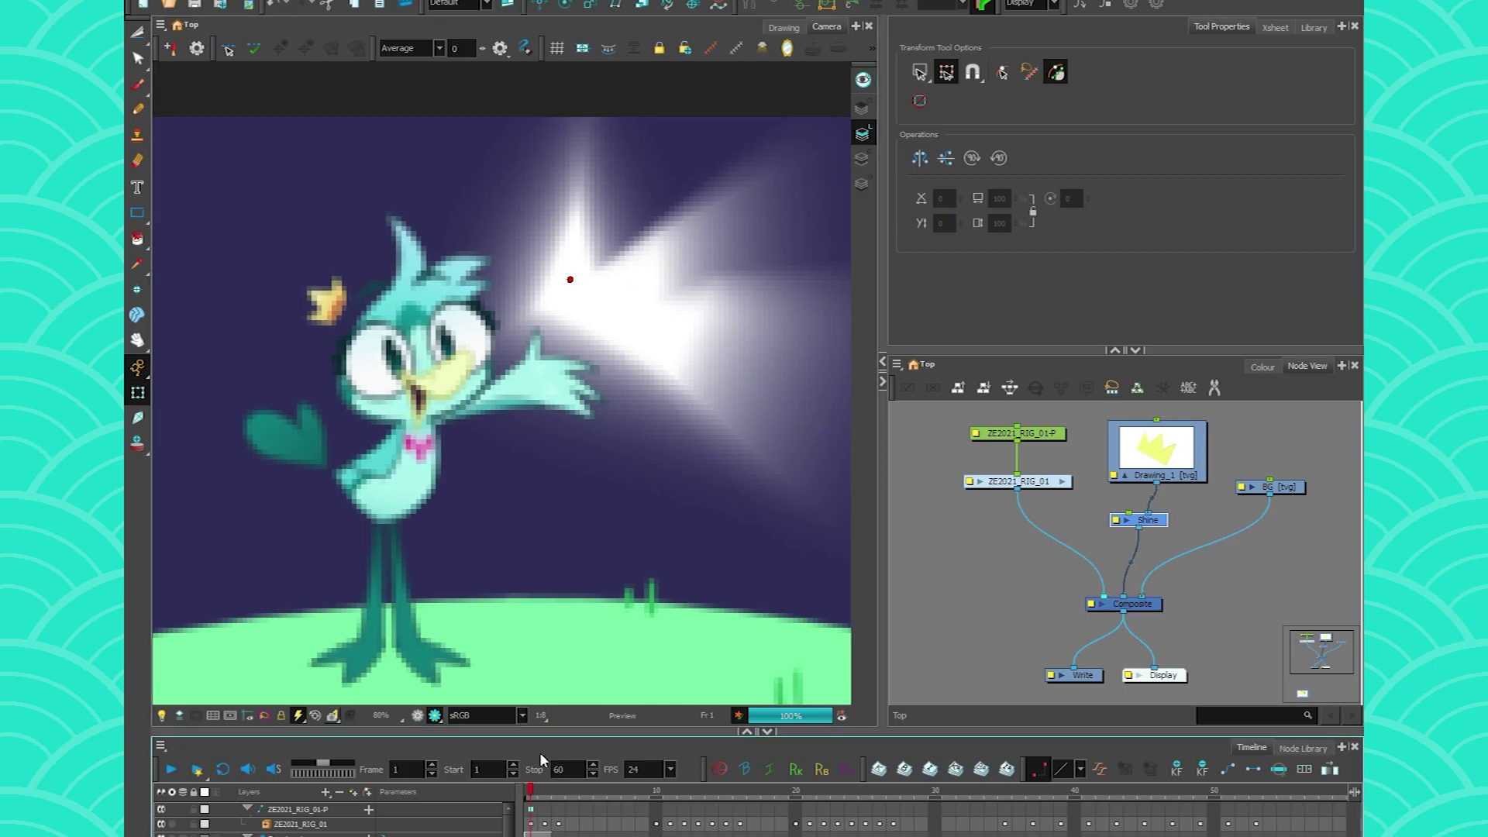
left_click(541, 715)
left_click(546, 728)
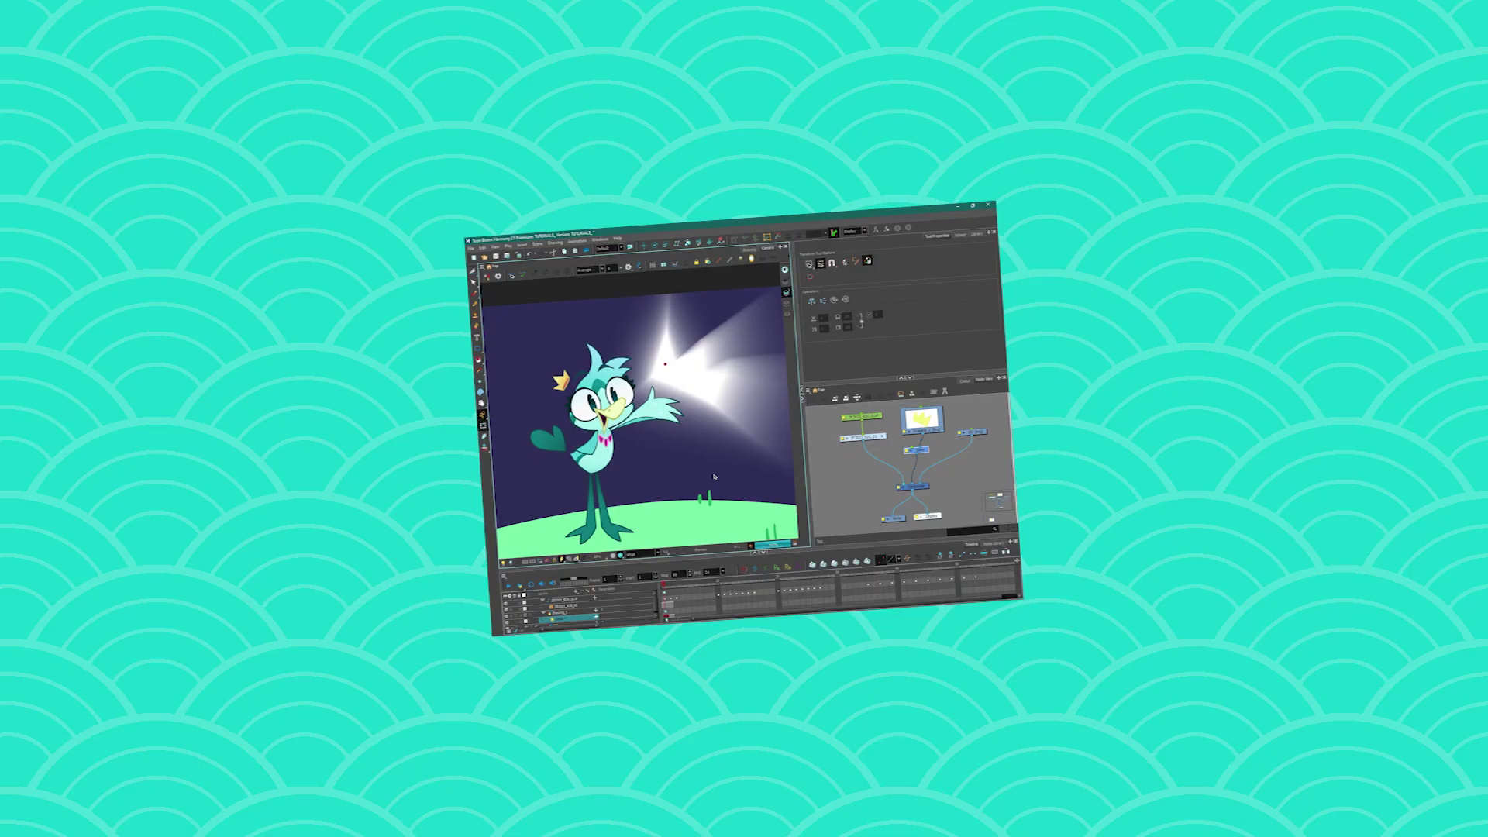
Delete the existing Shine node and add a fresh Shine (Blur) node between Drawing_1 and the Composite.
key("Delete")
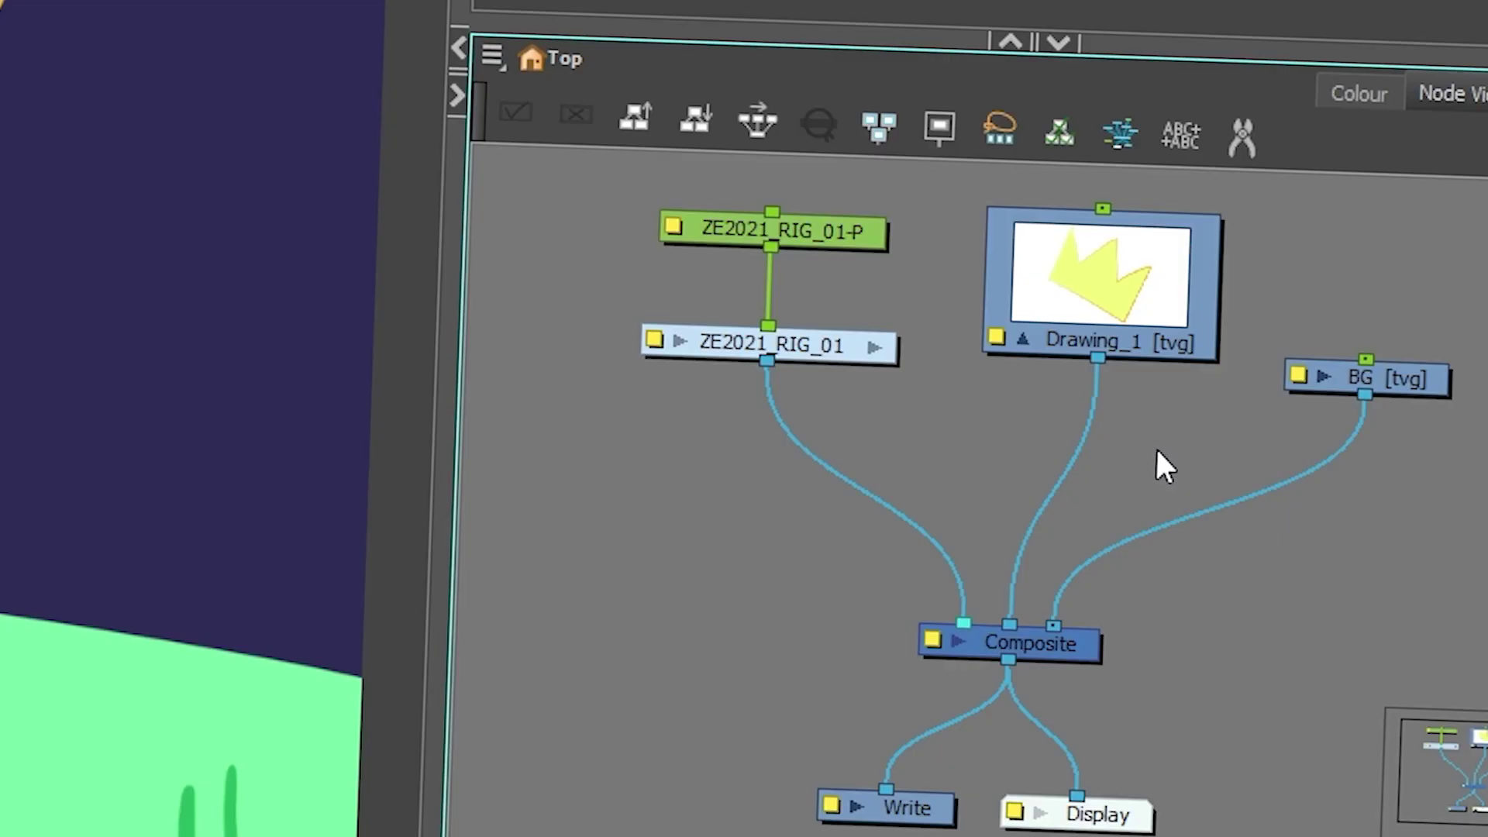
key("Tab")
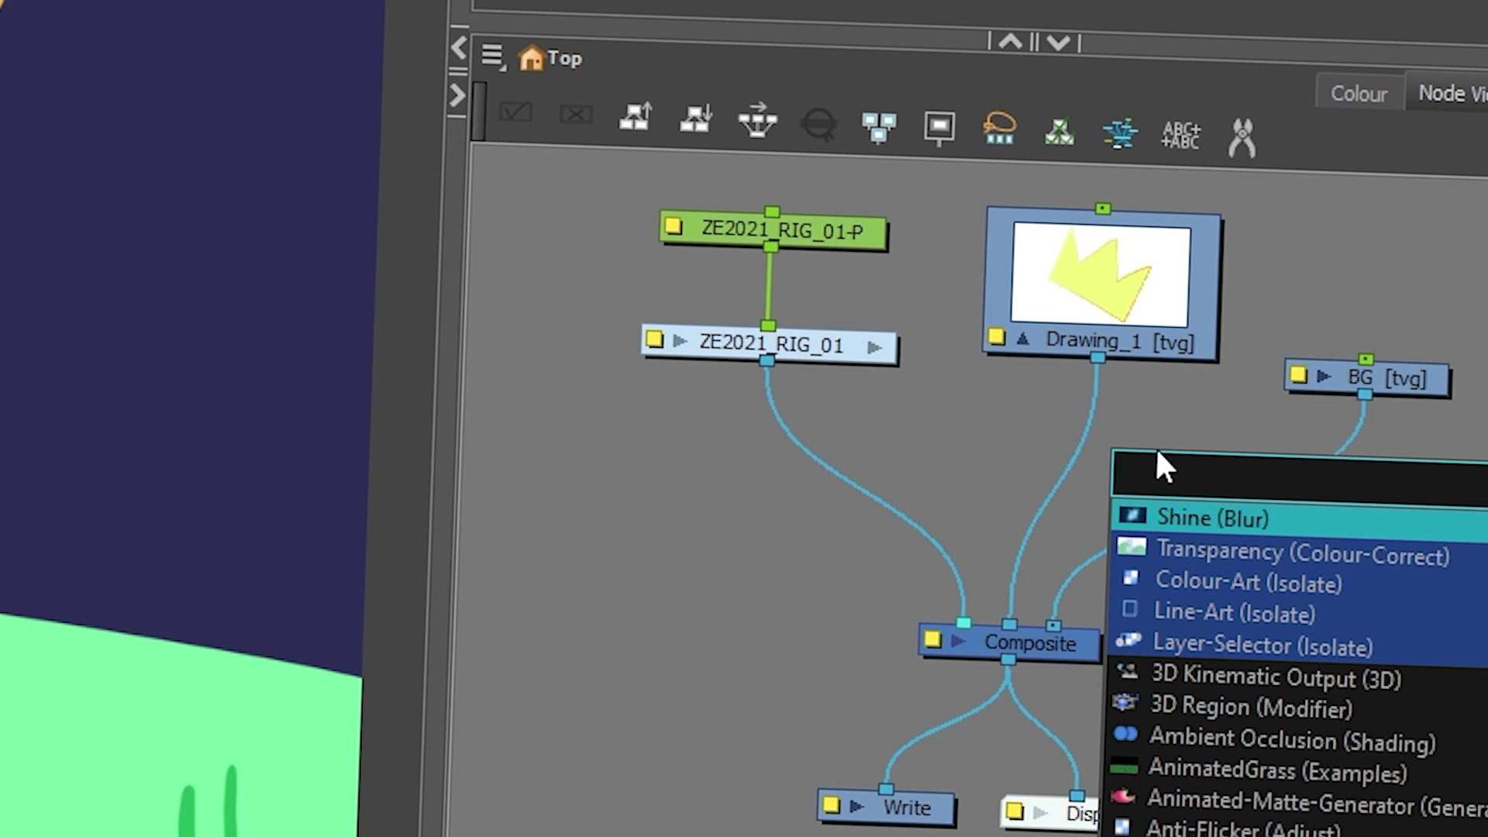
type("shine")
left_click(1213, 517)
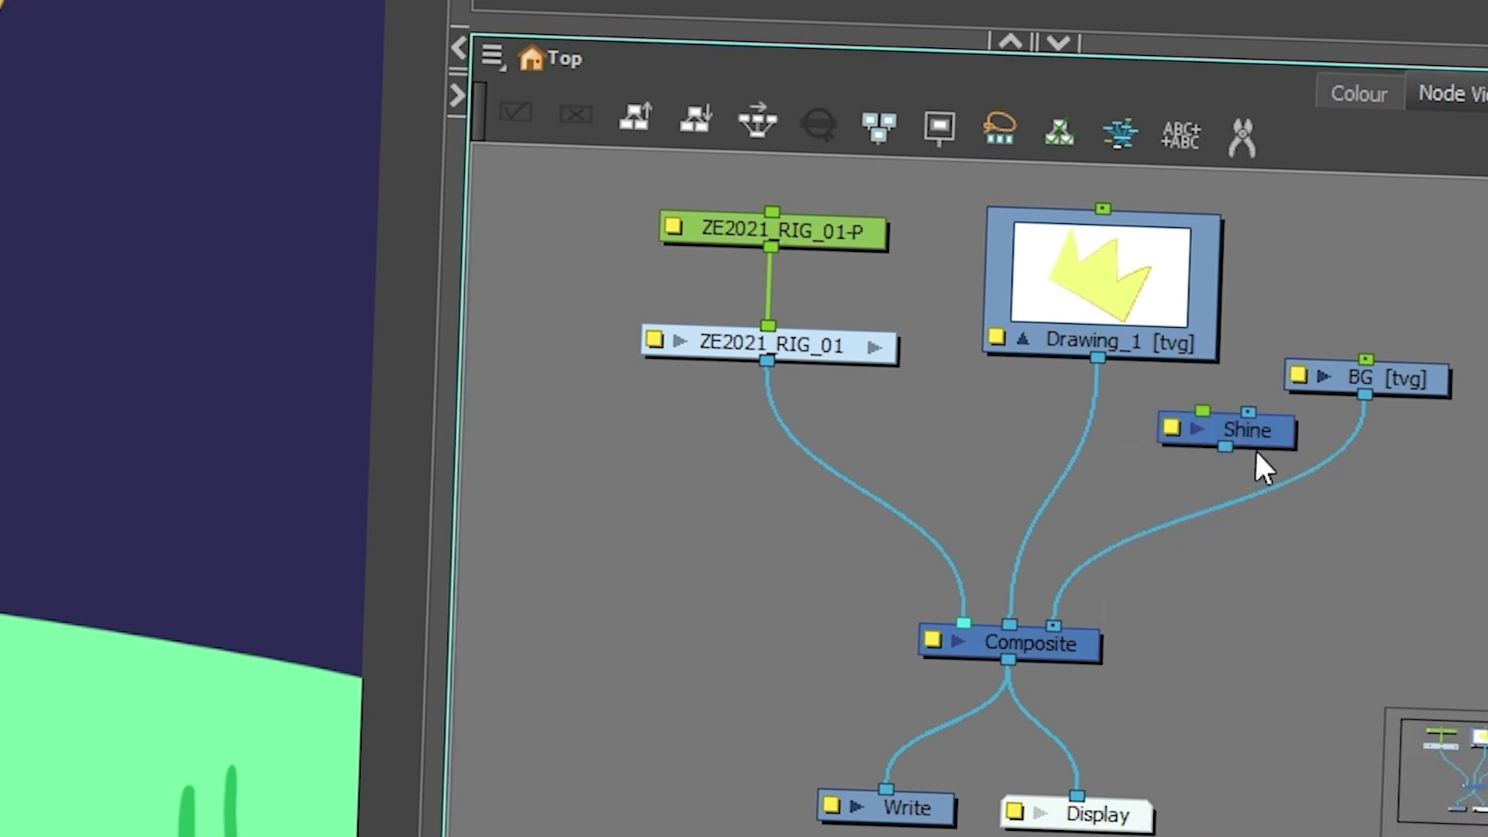
left_click_drag(1254, 449, 1212, 451)
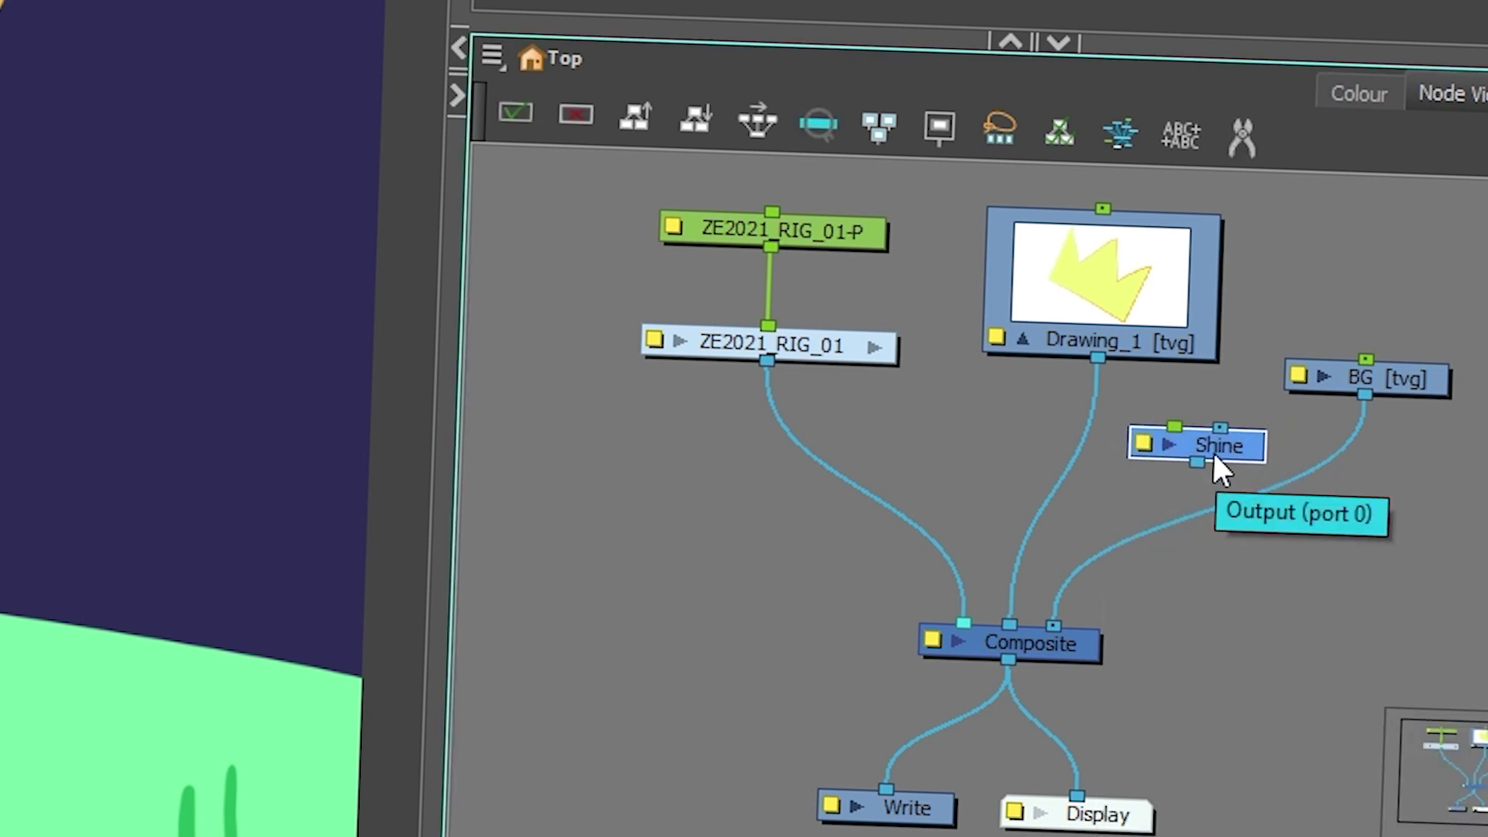
left_click_drag(1214, 455, 1060, 470)
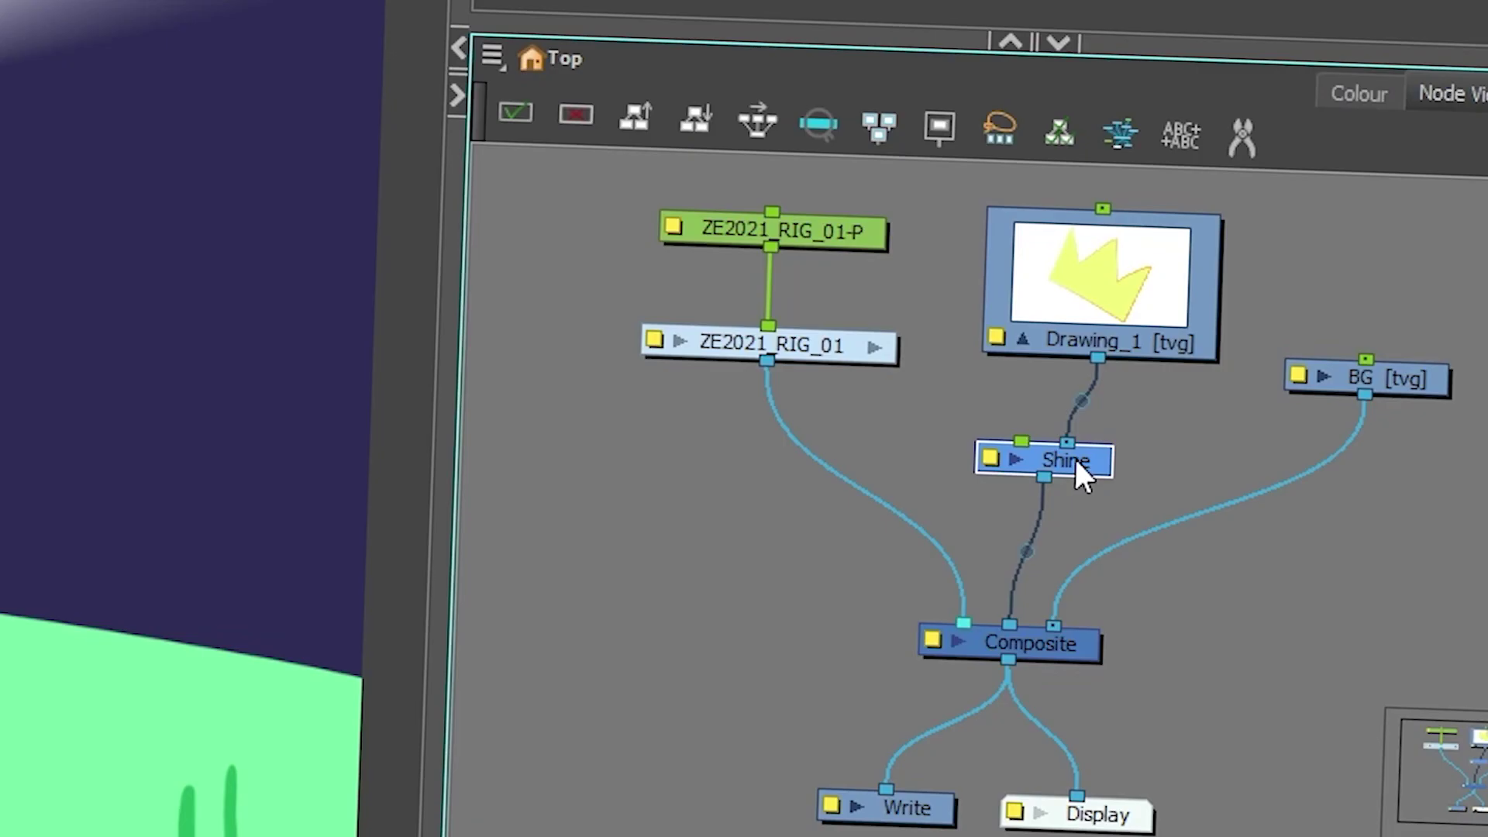
Detach the Shine node and rewire it from Drawing_1 to its own Composite port, parallel to the direct connection.
left_click_drag(1152, 527, 1112, 516)
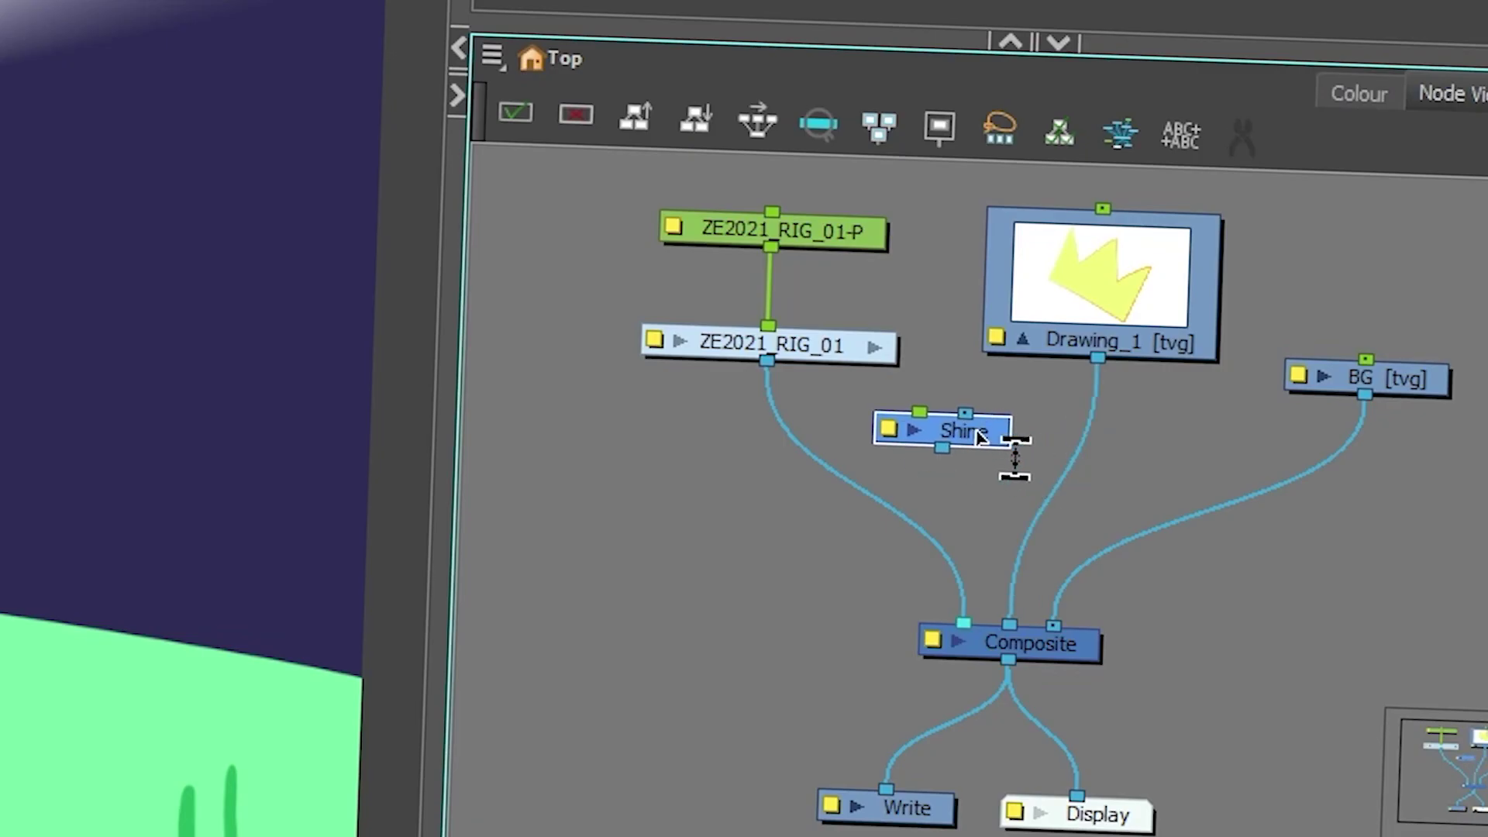
left_click_drag(1095, 361, 968, 415)
left_click_drag(945, 448, 988, 624)
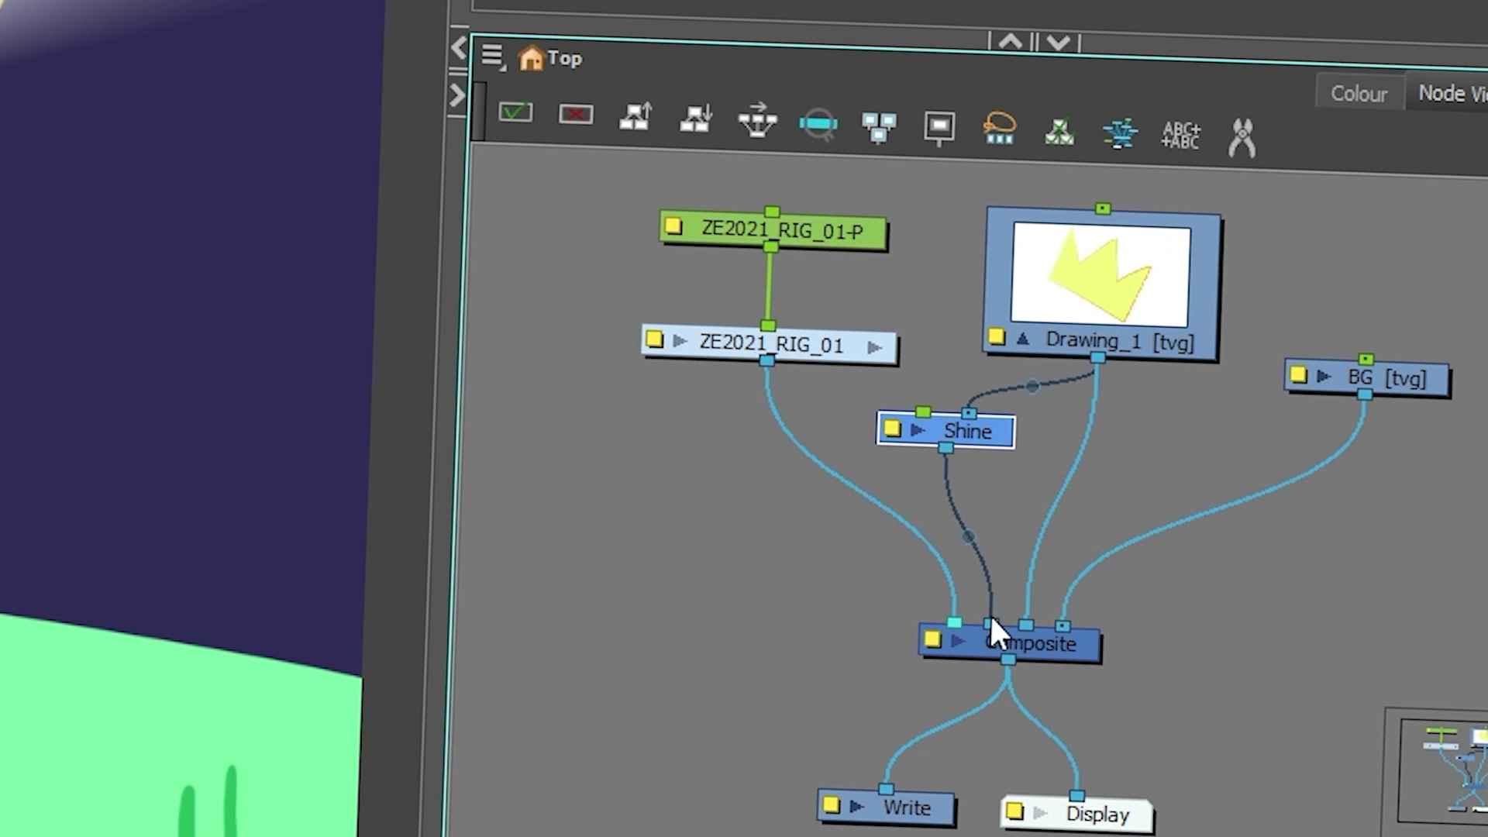
left_click_drag(990, 622, 978, 543)
left_click_drag(959, 432, 1062, 624)
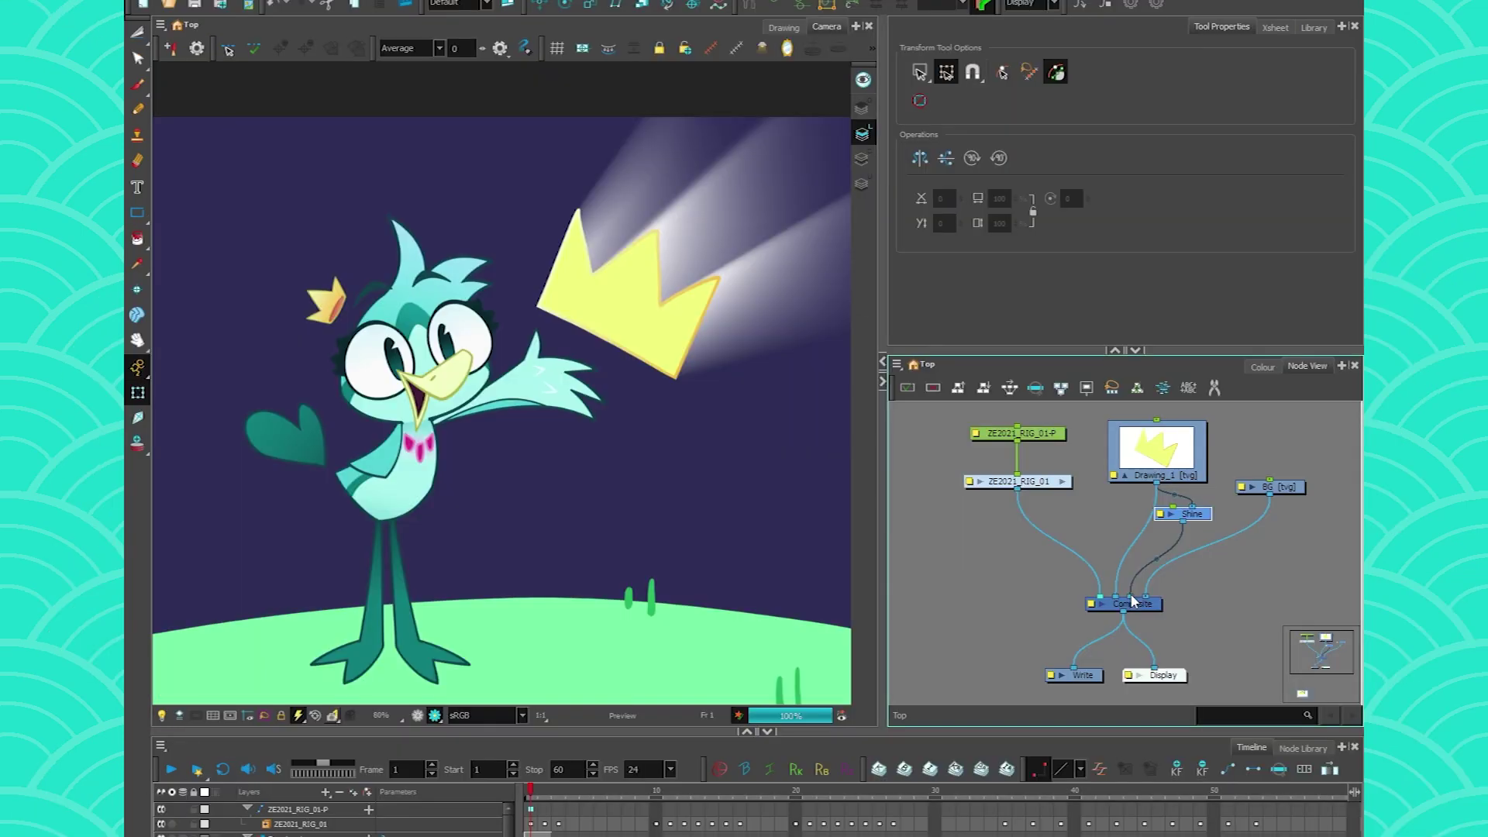
left_click_drag(1183, 521, 1124, 518)
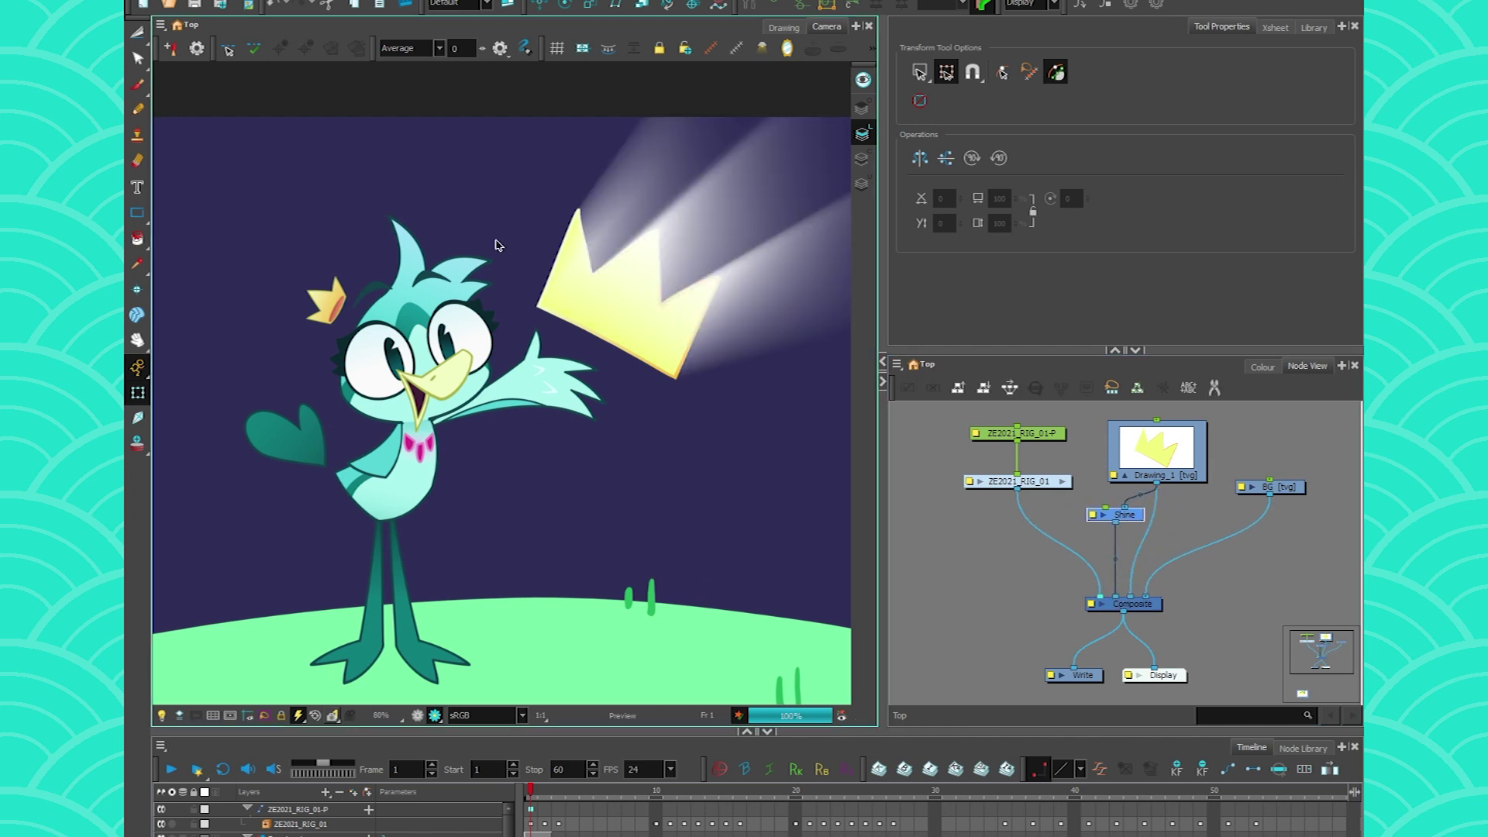
Add a Layer Properties view beside the Library and look at the Shine node's own properties window.
left_click(1094, 515)
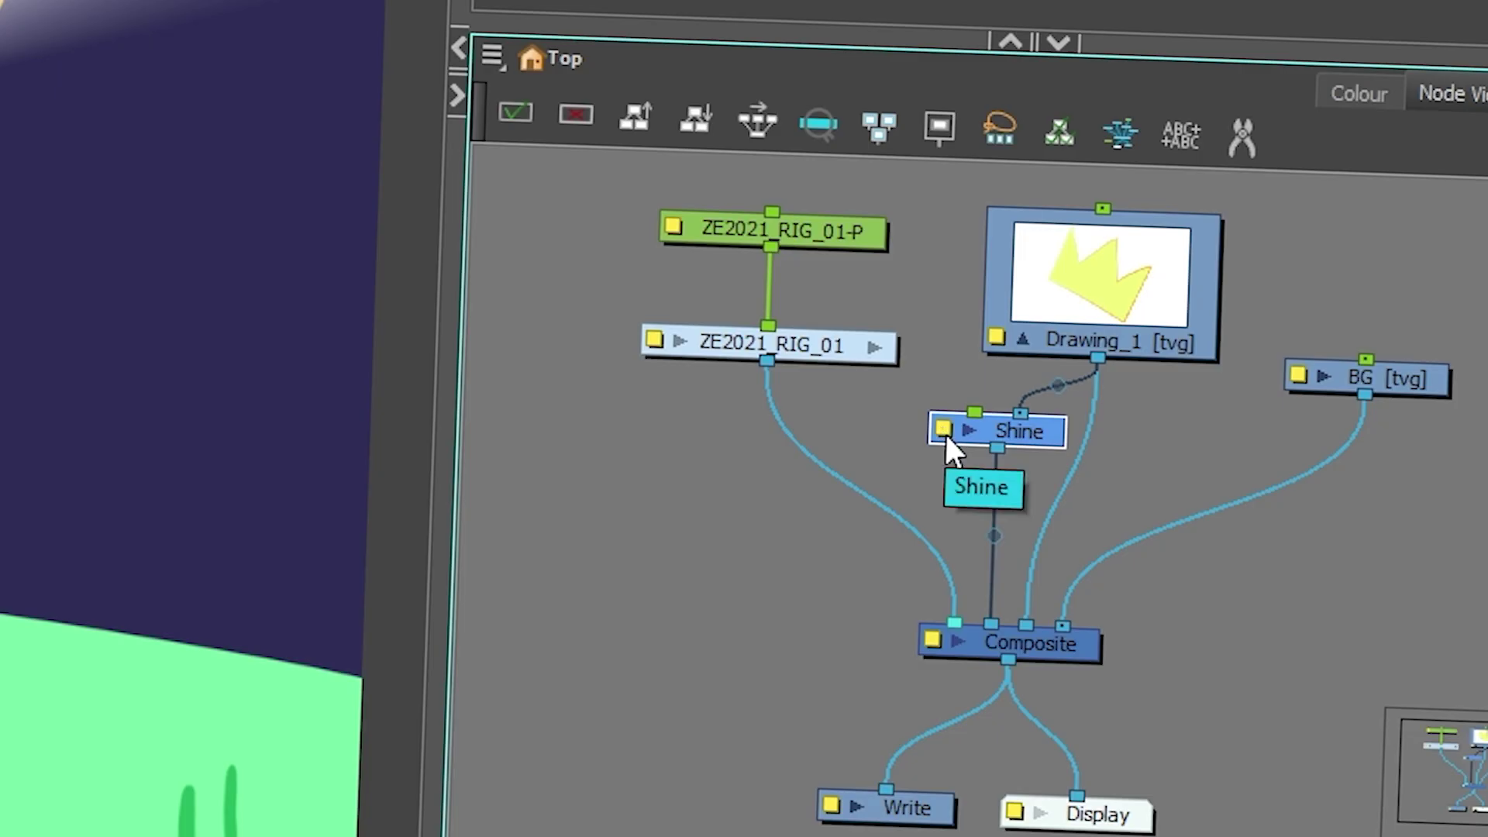
left_click(1342, 27)
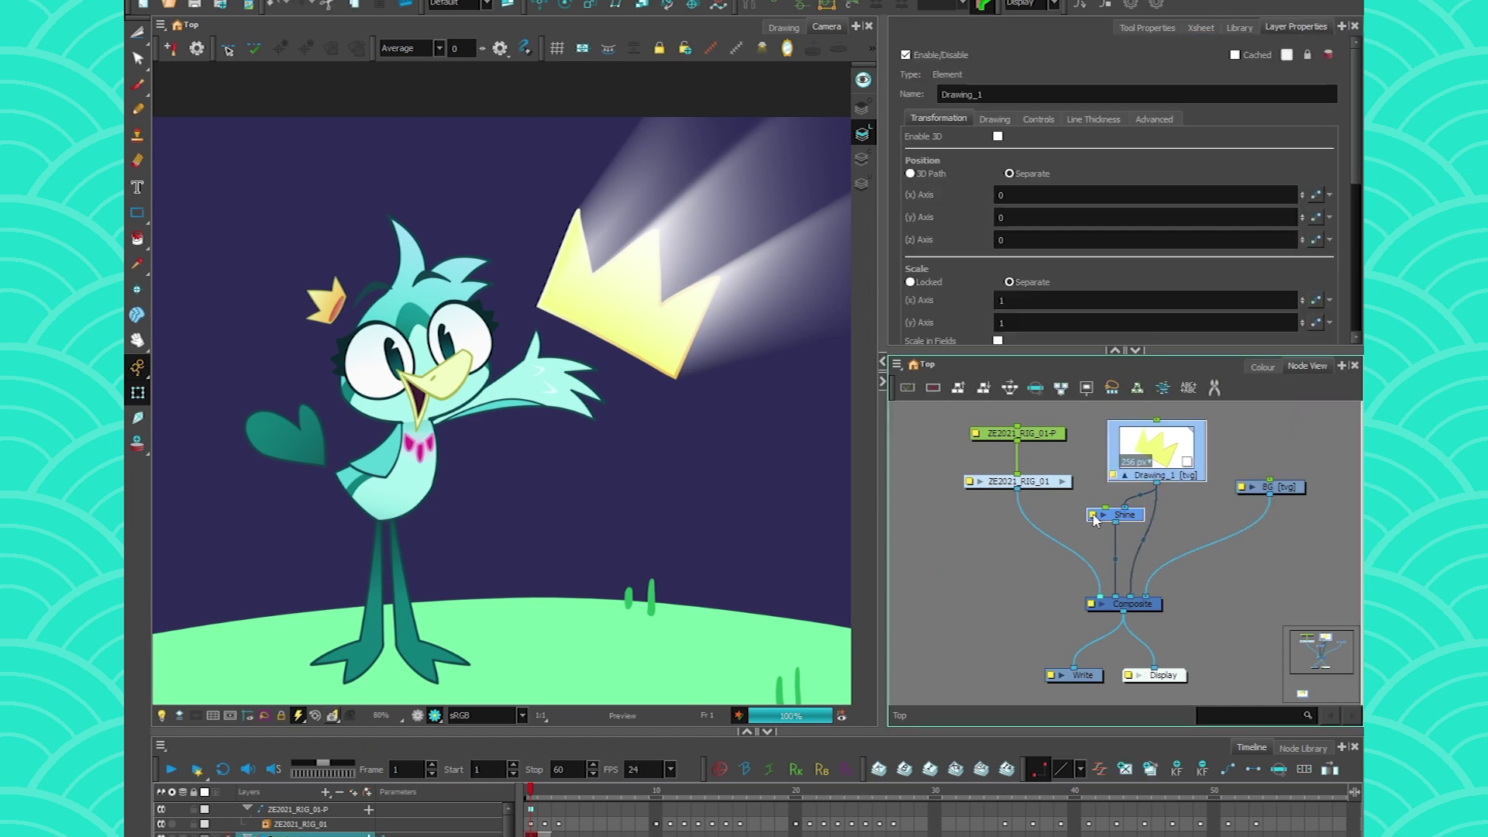
left_click(1093, 516)
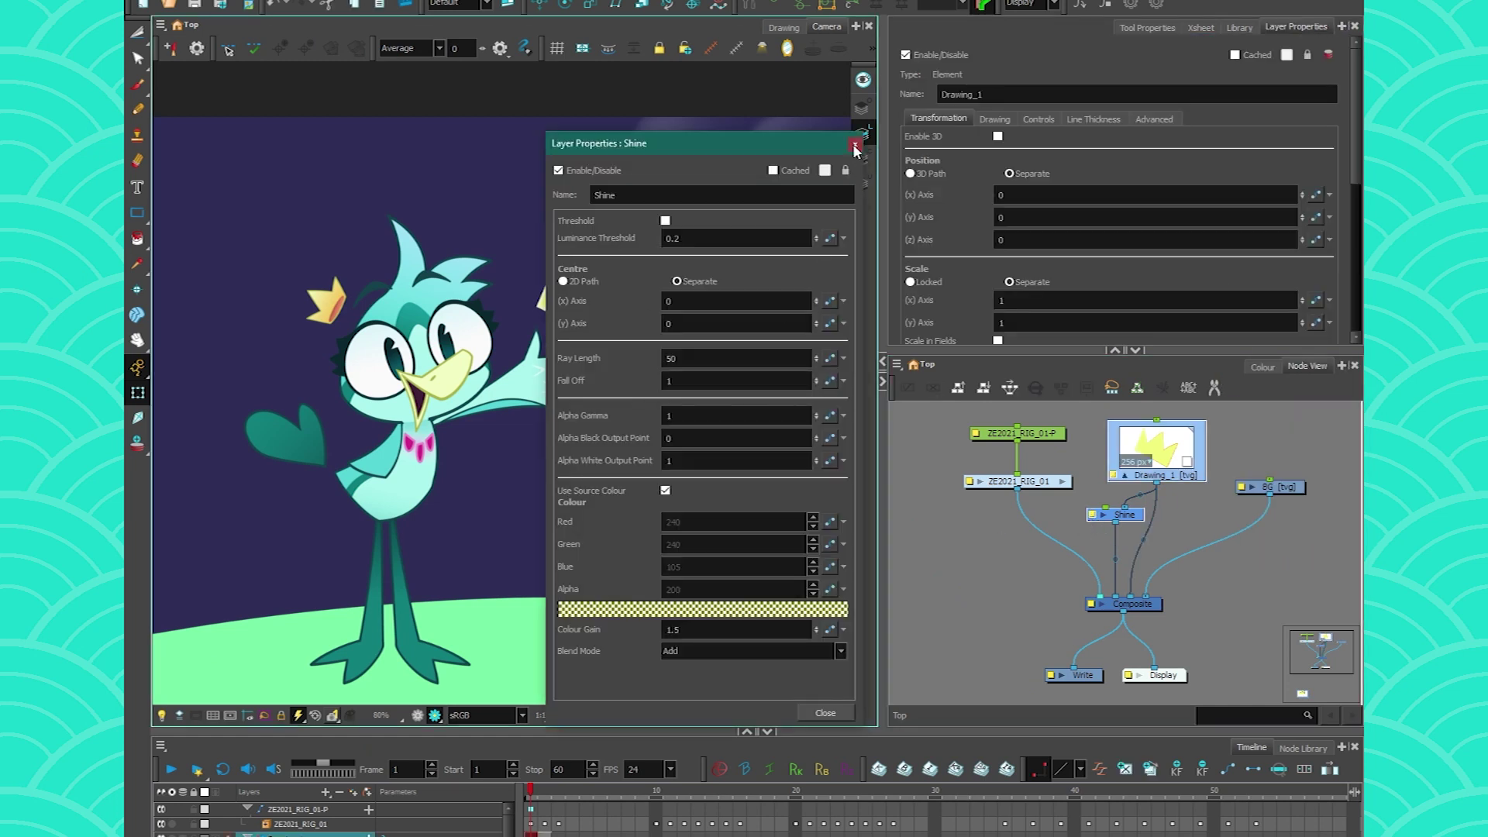
left_click(1125, 248)
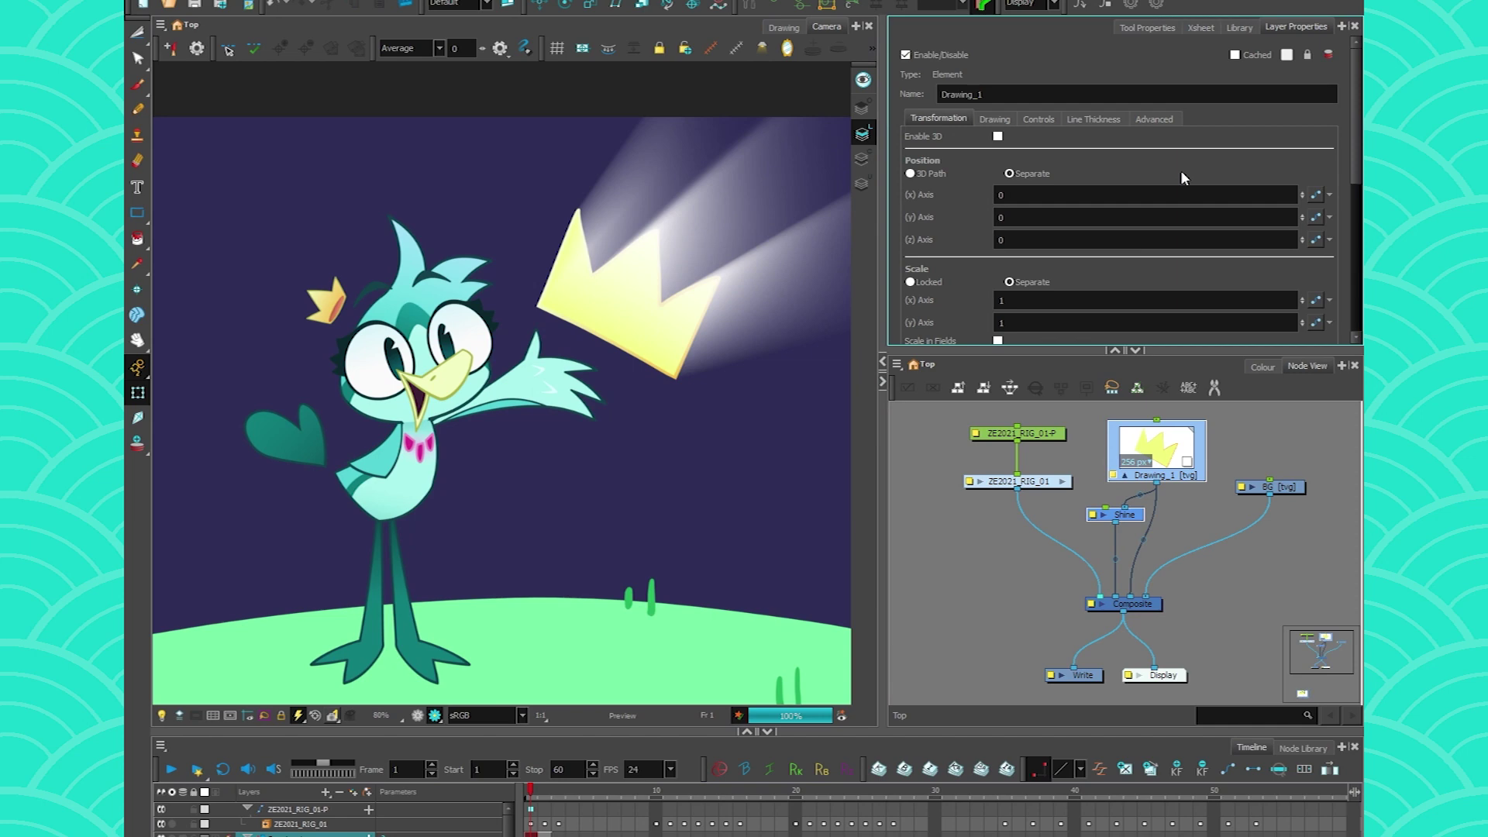
left_click(1147, 27)
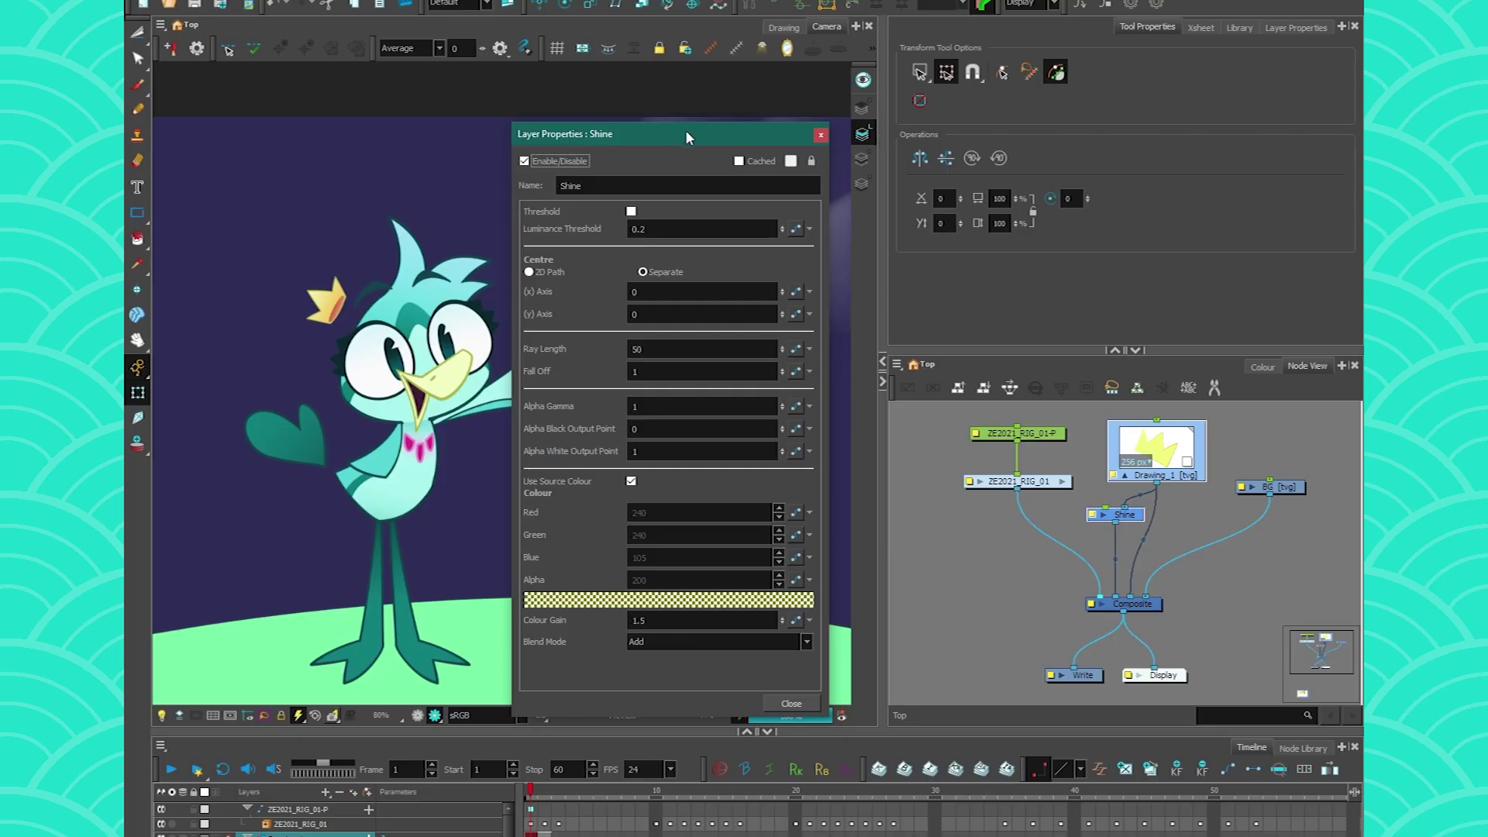
left_click_drag(685, 129, 998, 113)
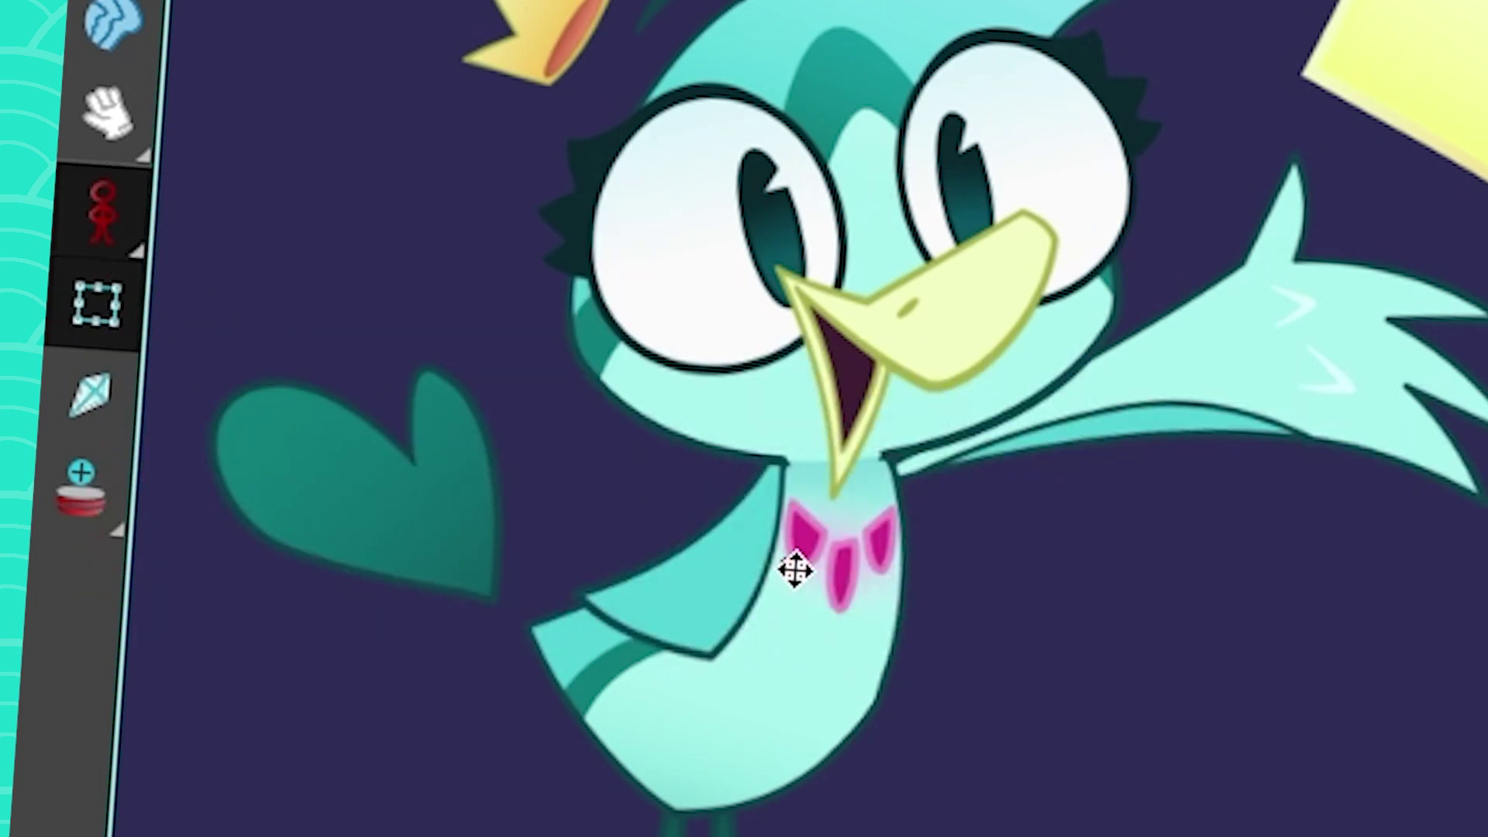
Move the Shine's centre control onto the crown, at about 5.81 E, 5.24 N.
left_click_drag(792, 568, 456, 246)
left_click(548, 309)
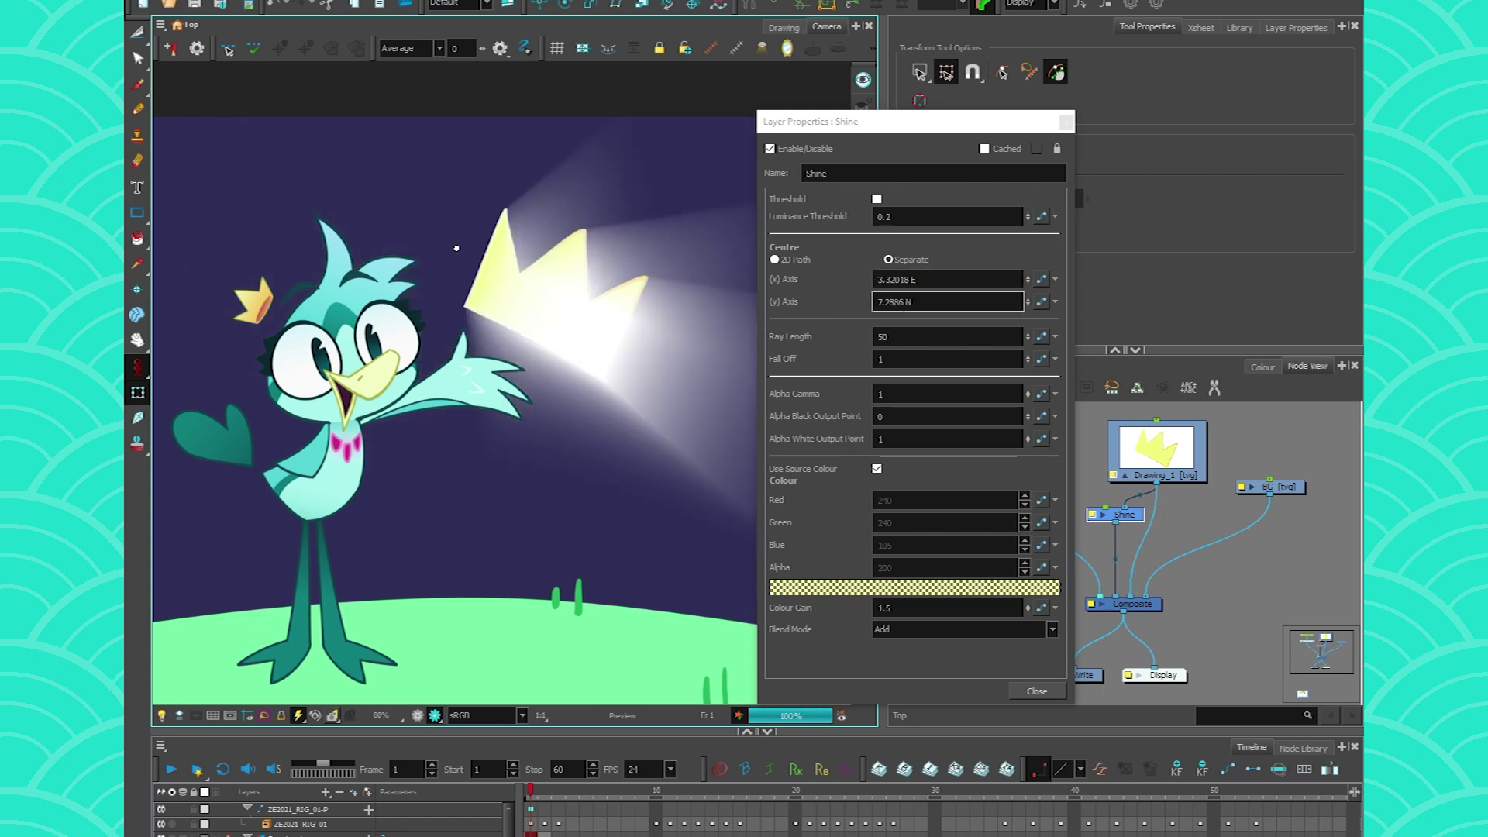
left_click(561, 307)
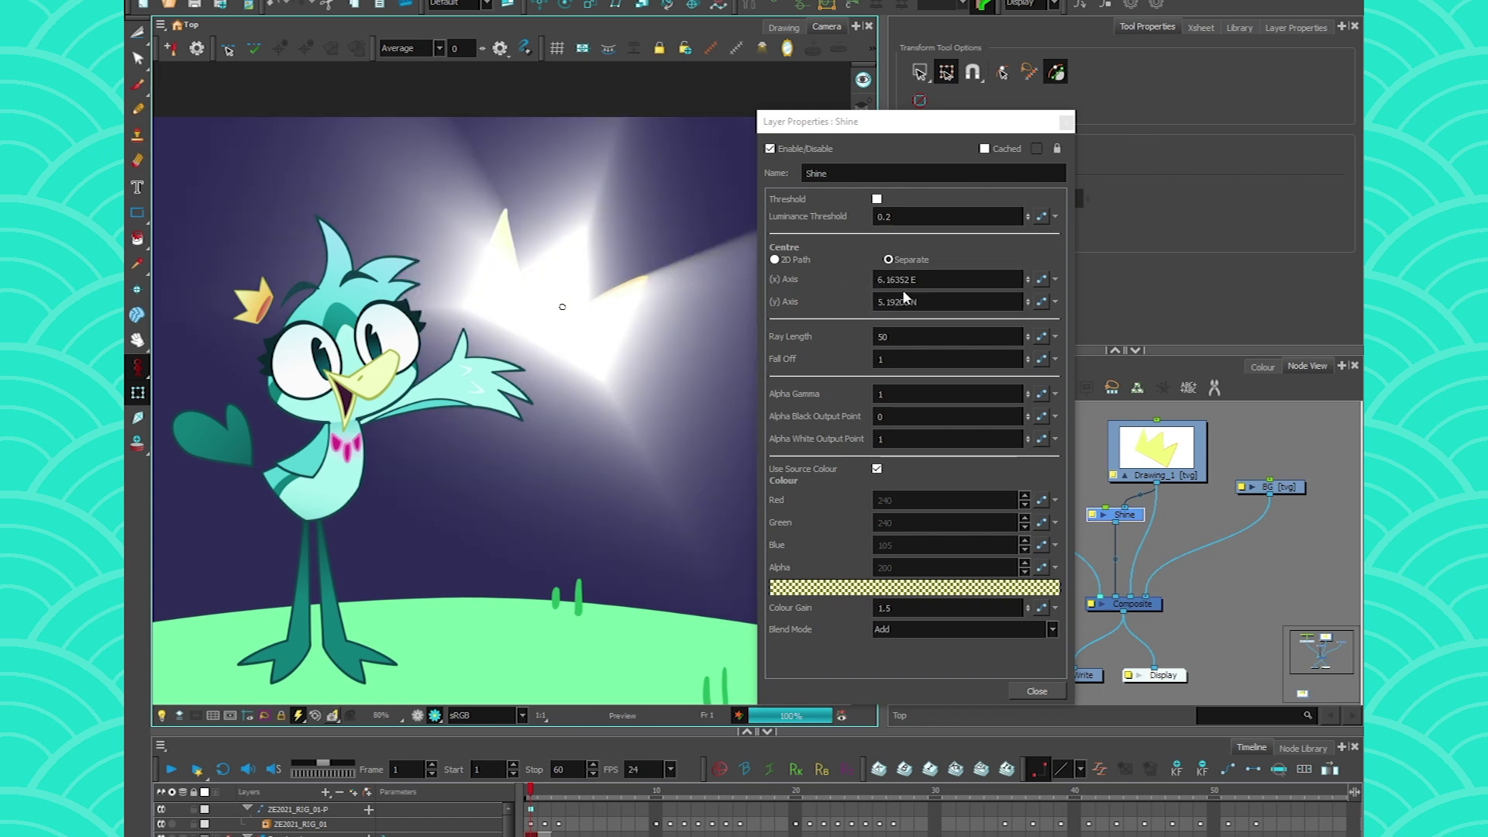
left_click(550, 305)
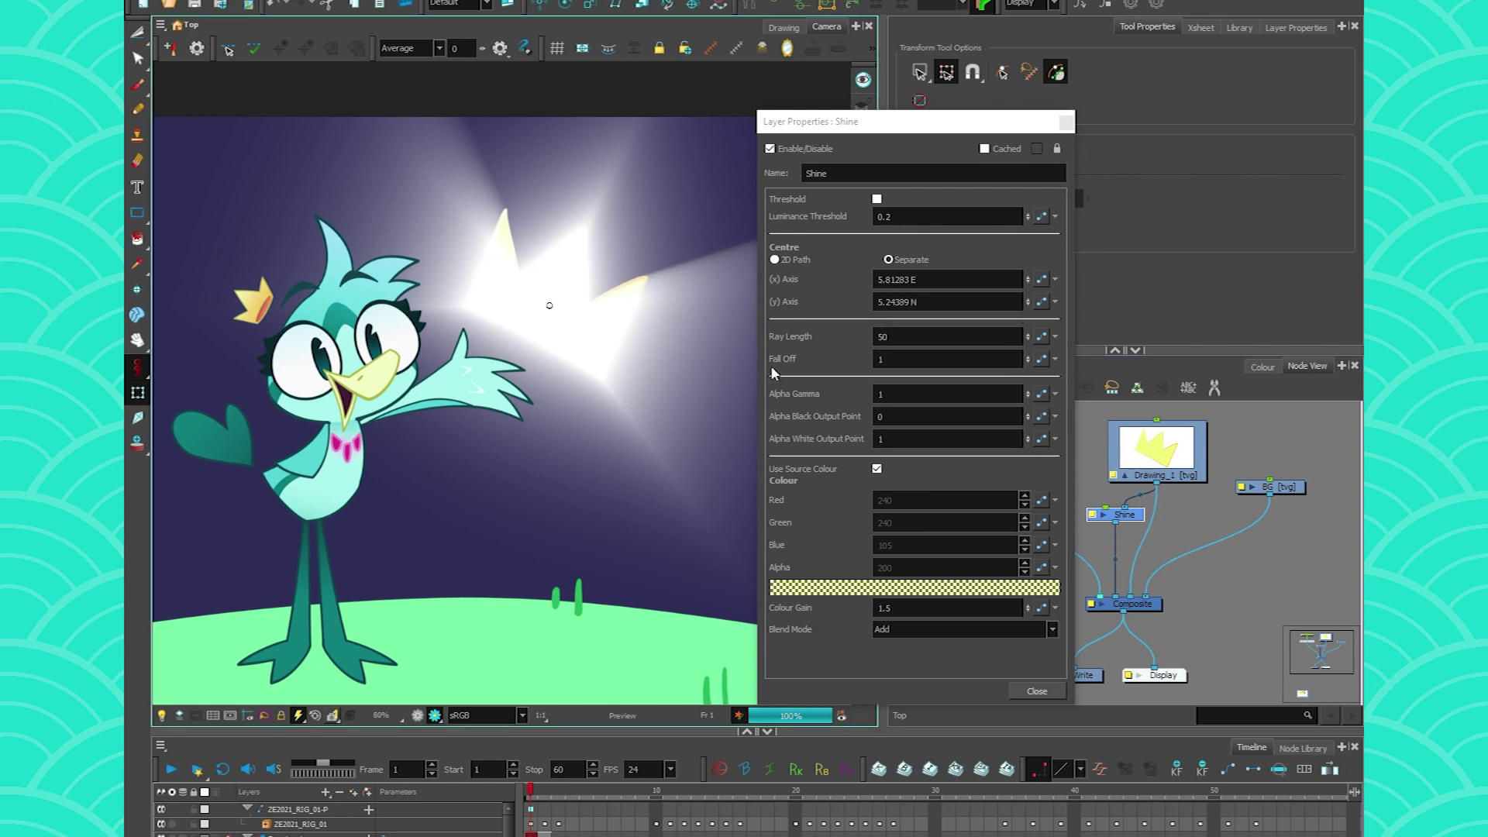
Try a Ray Length of 5 for the Shine, and set it to 100.
left_click(879, 336)
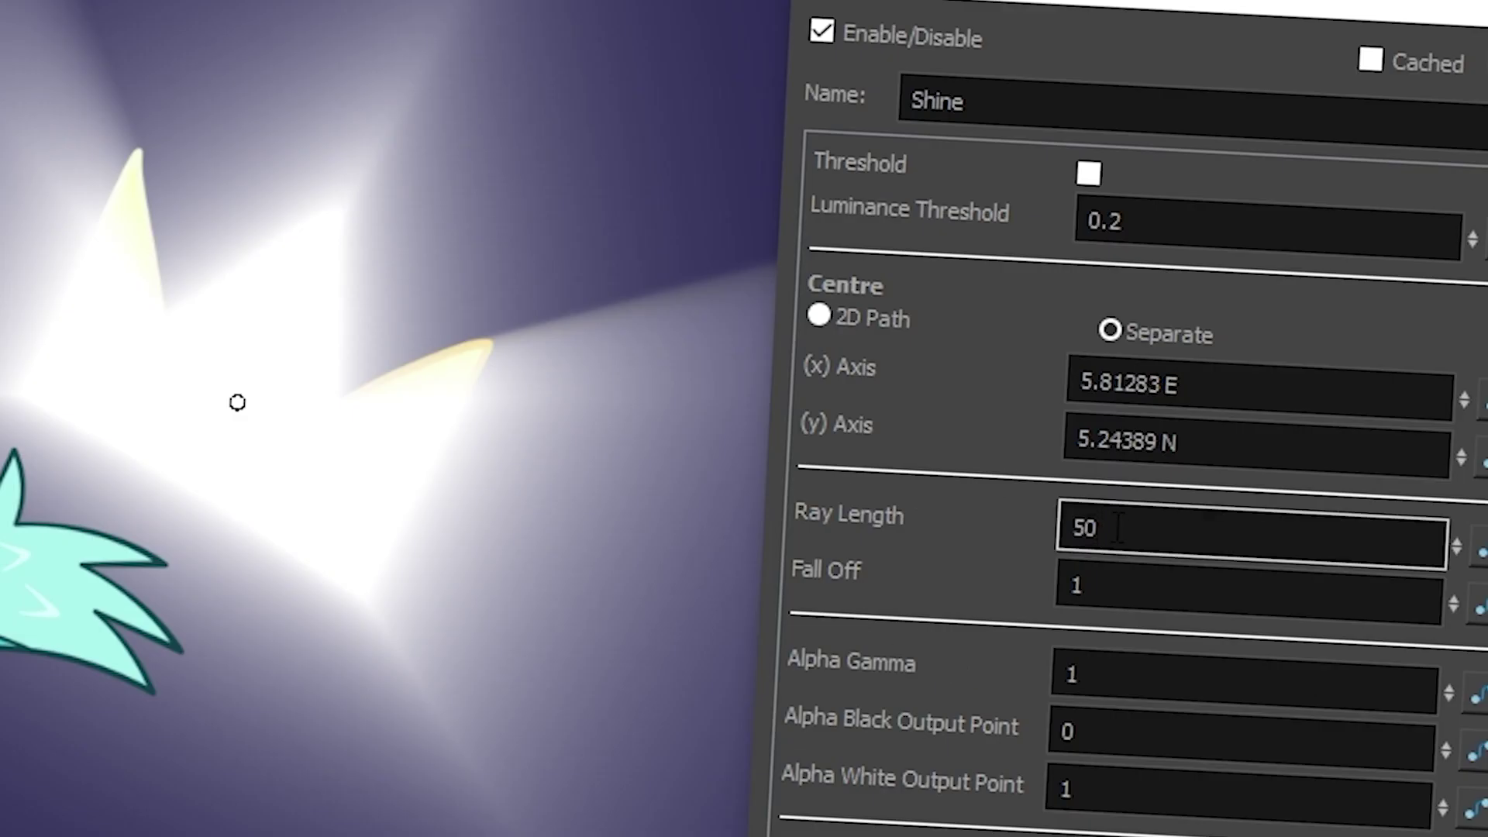
left_click_drag(1118, 529, 1021, 525)
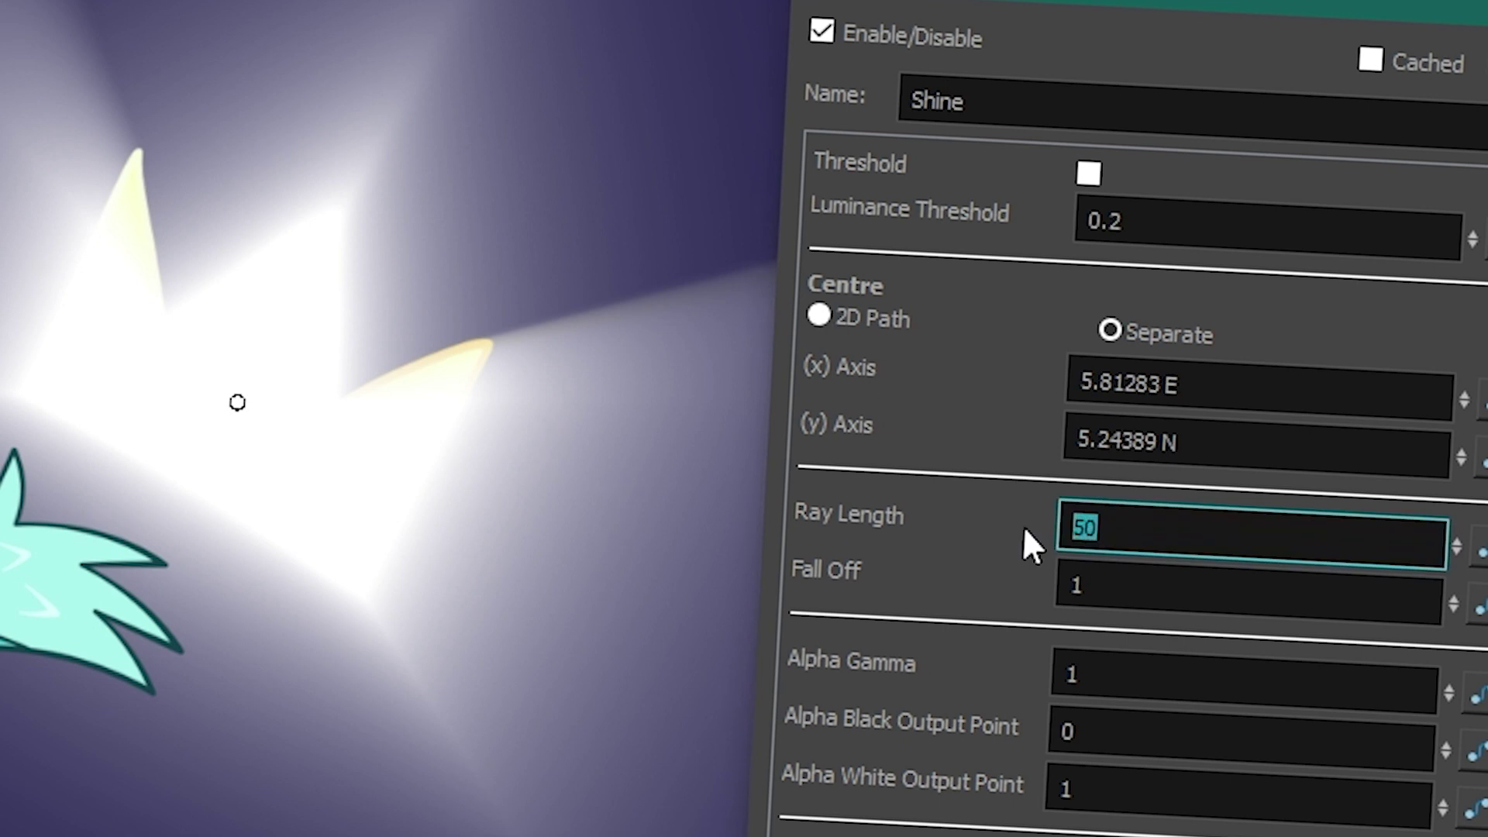
type("5")
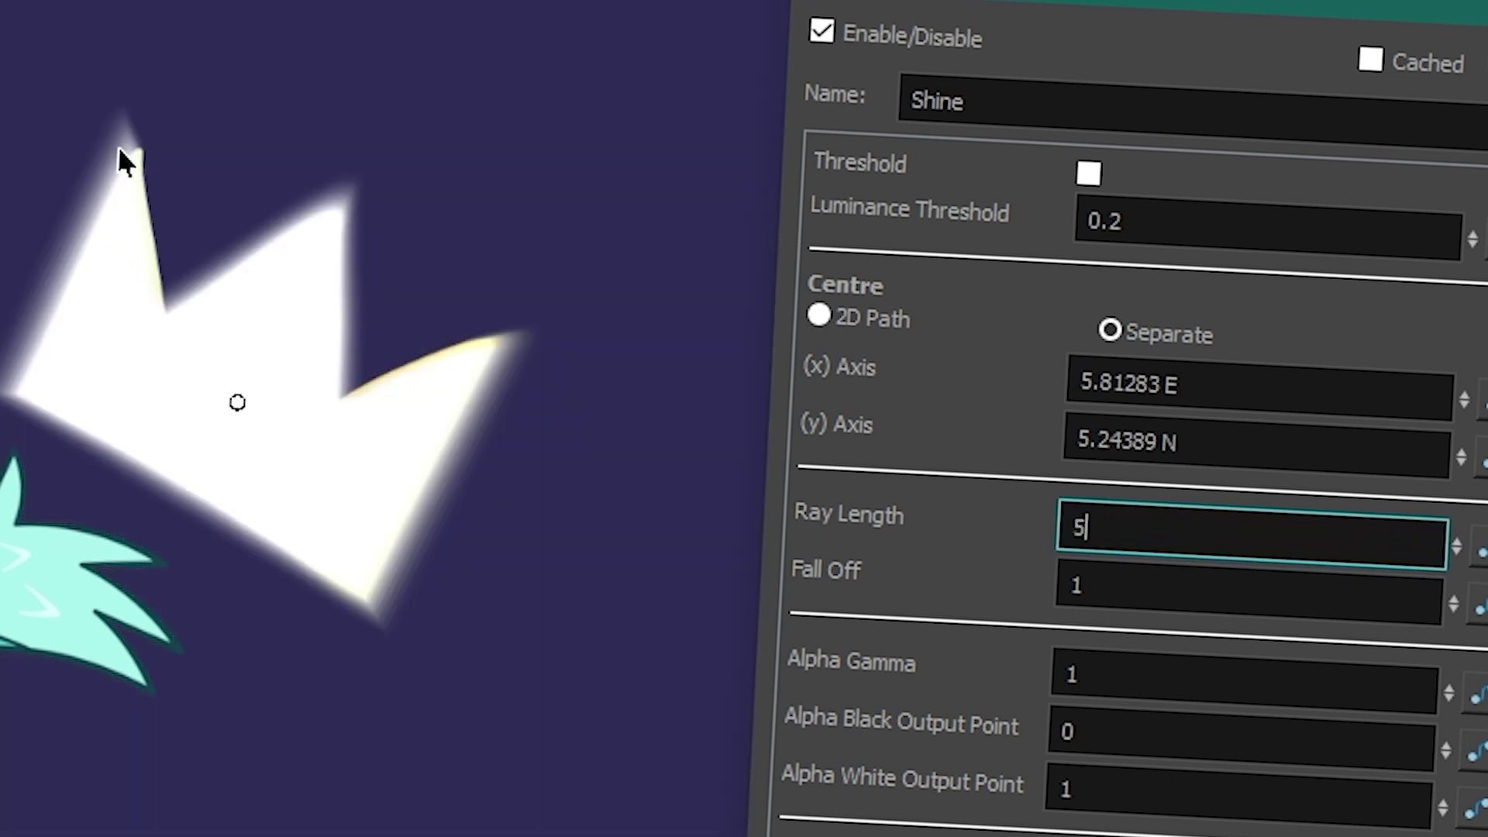
key("Return")
type("100")
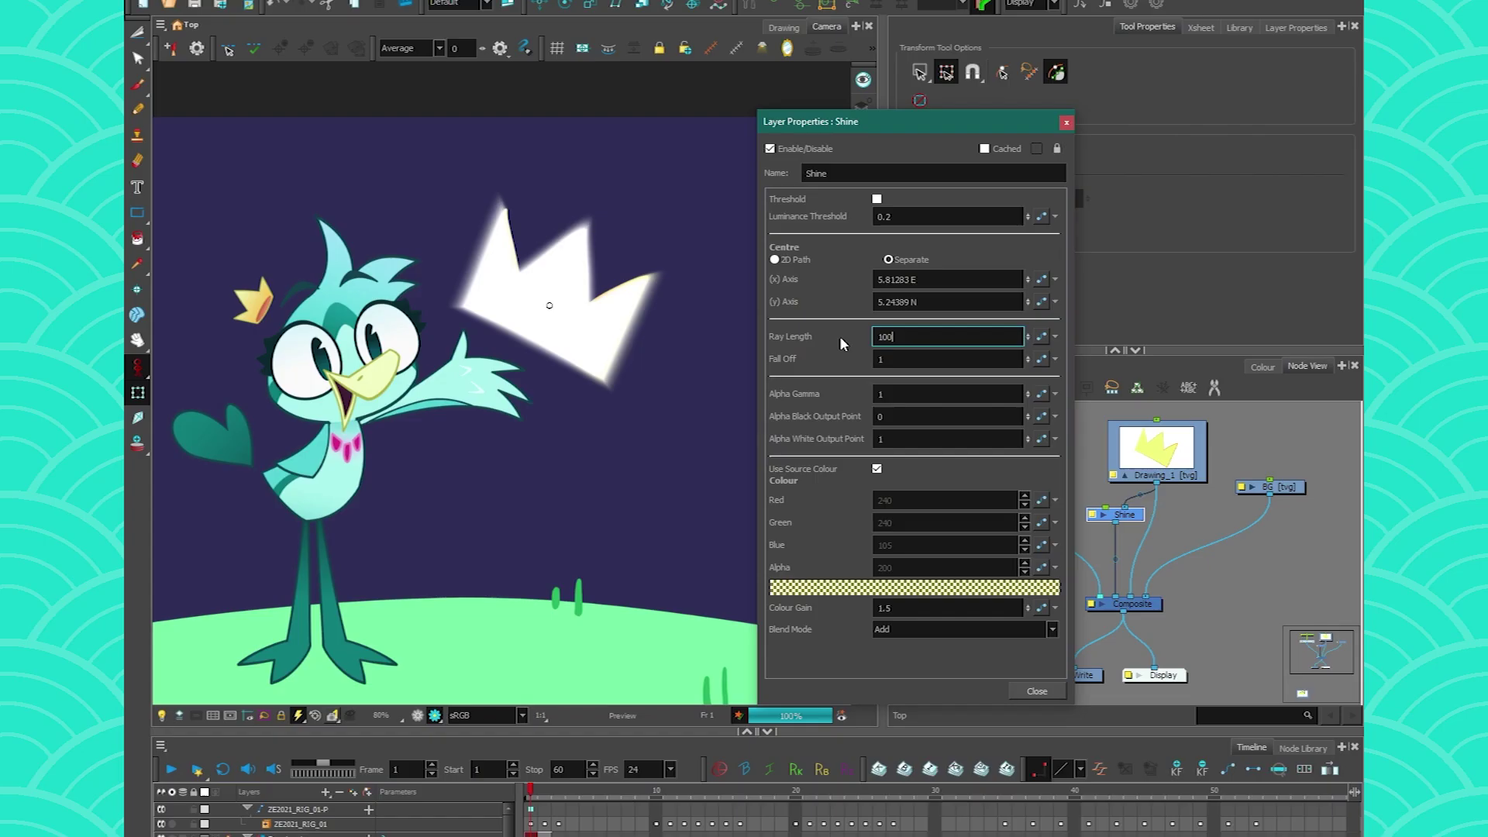
key("Return")
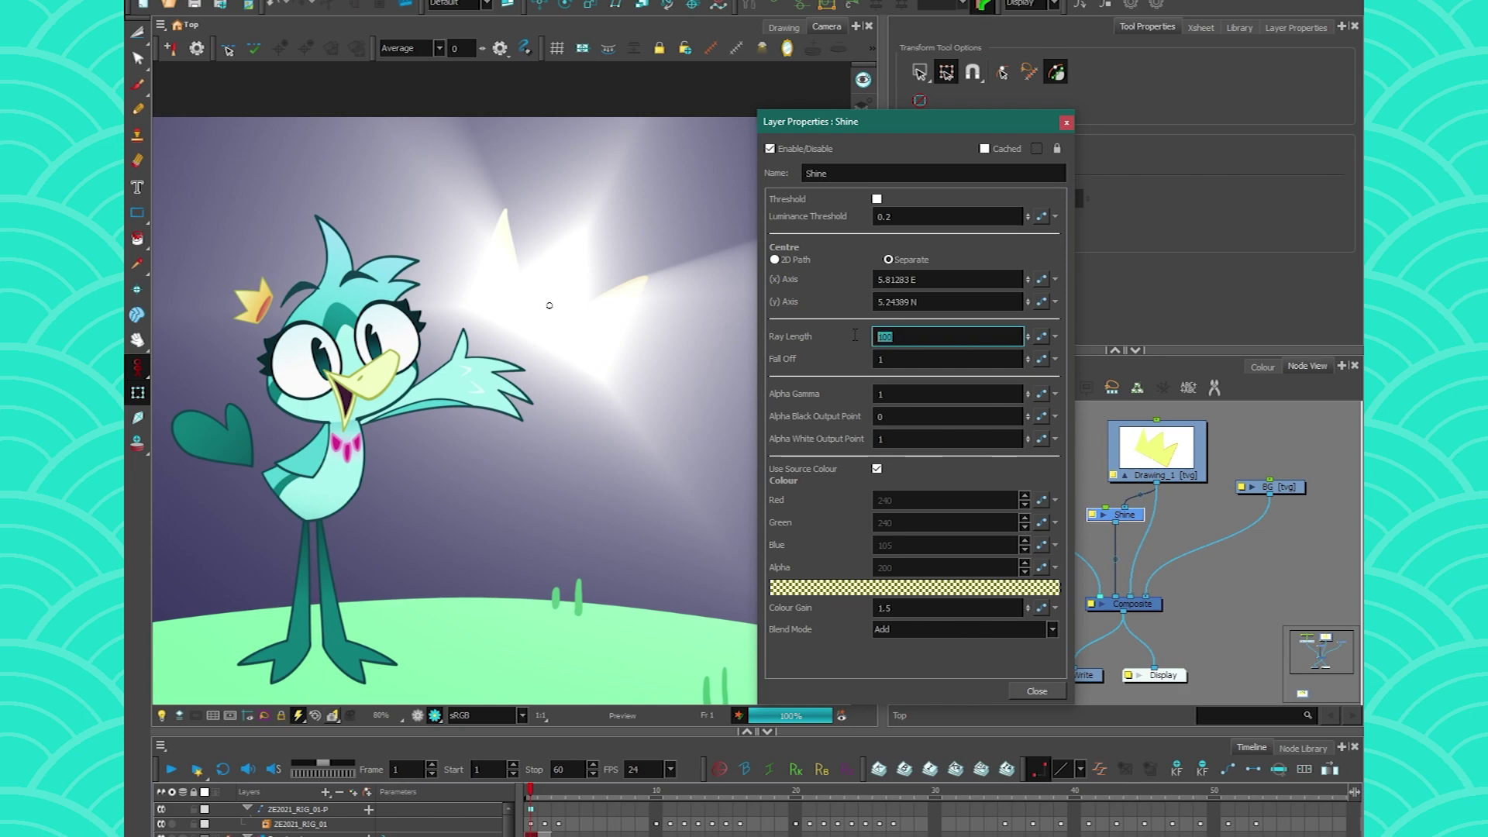
Set the Shine's Ray Length to 50.
type("50")
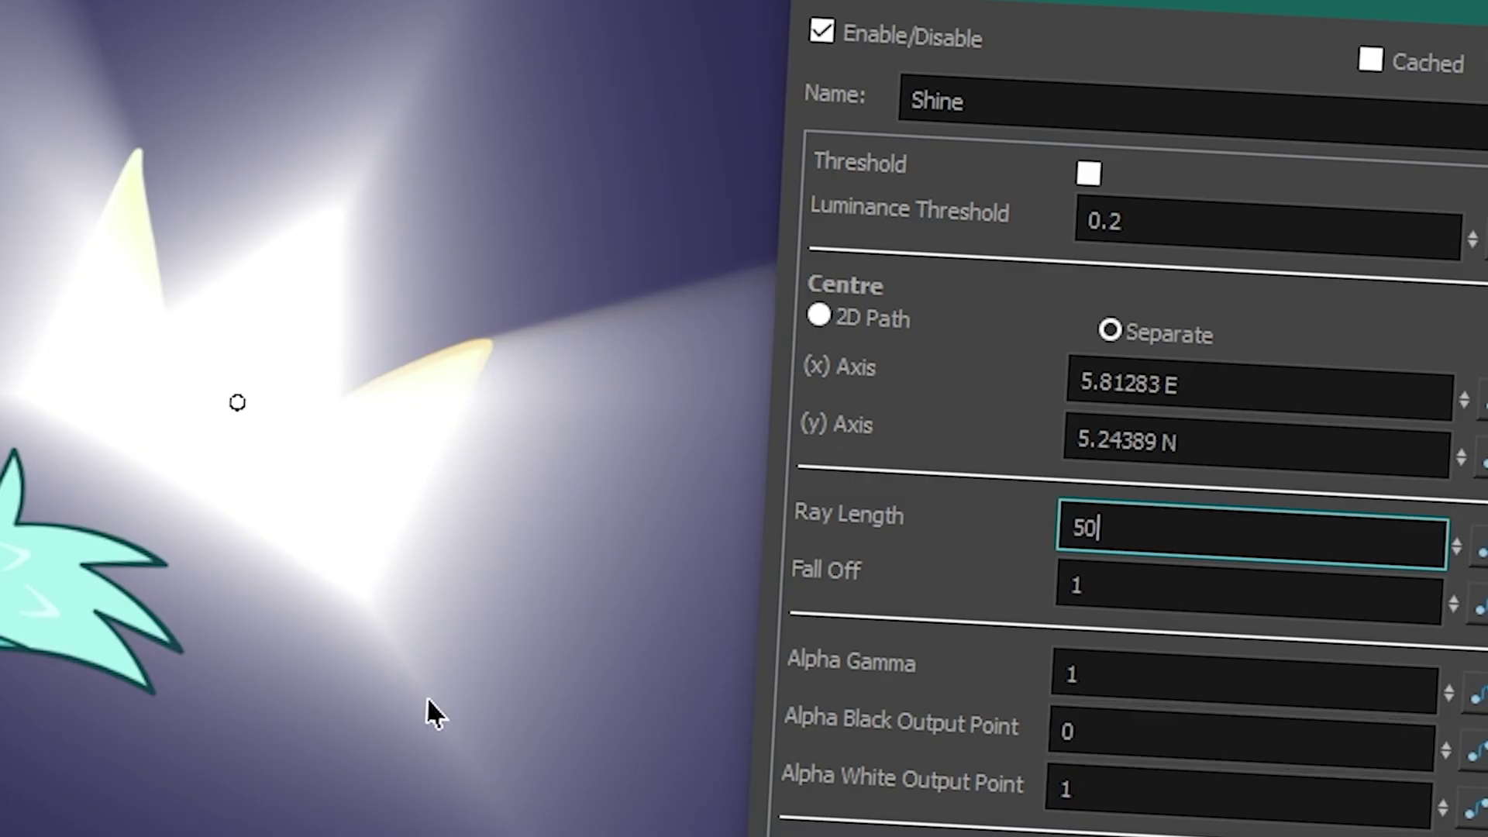
key("Tab")
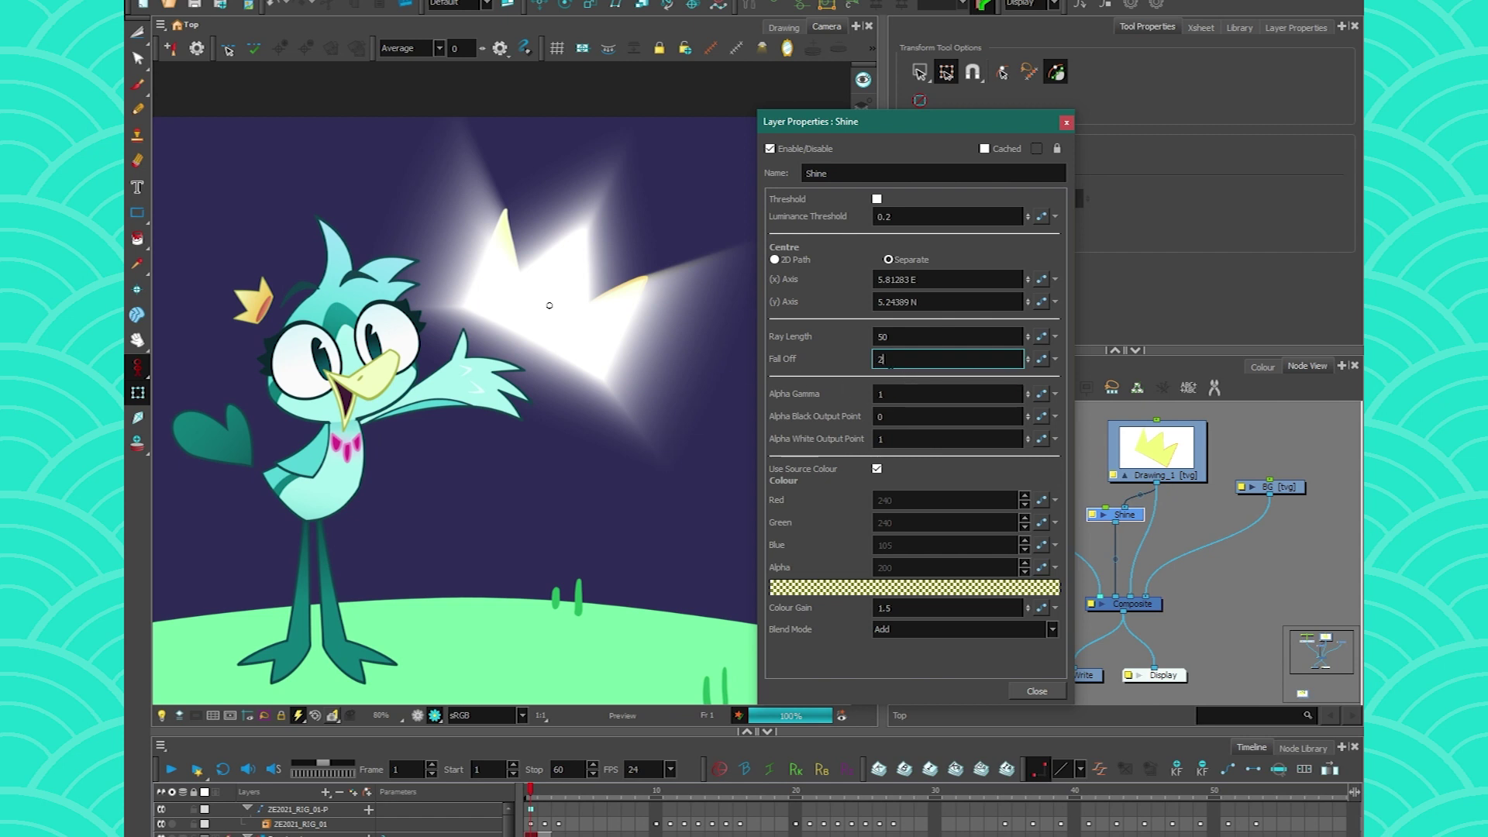
Try different Fall Off values for the Shine, such as 2 and 5, and return it to 1.
key("BackSpace")
type("0")
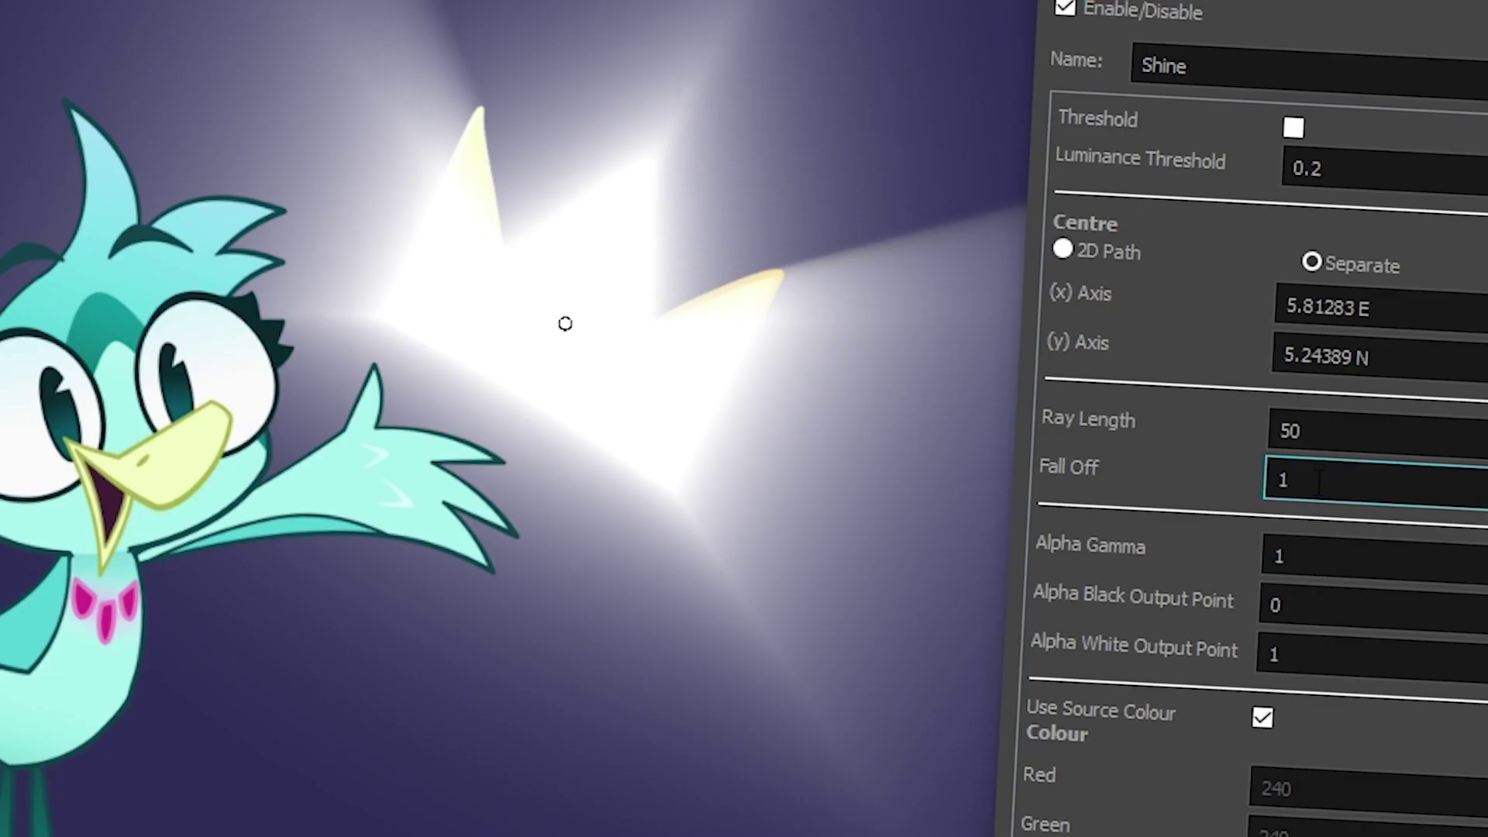
key("BackSpace")
type("6")
key("Return")
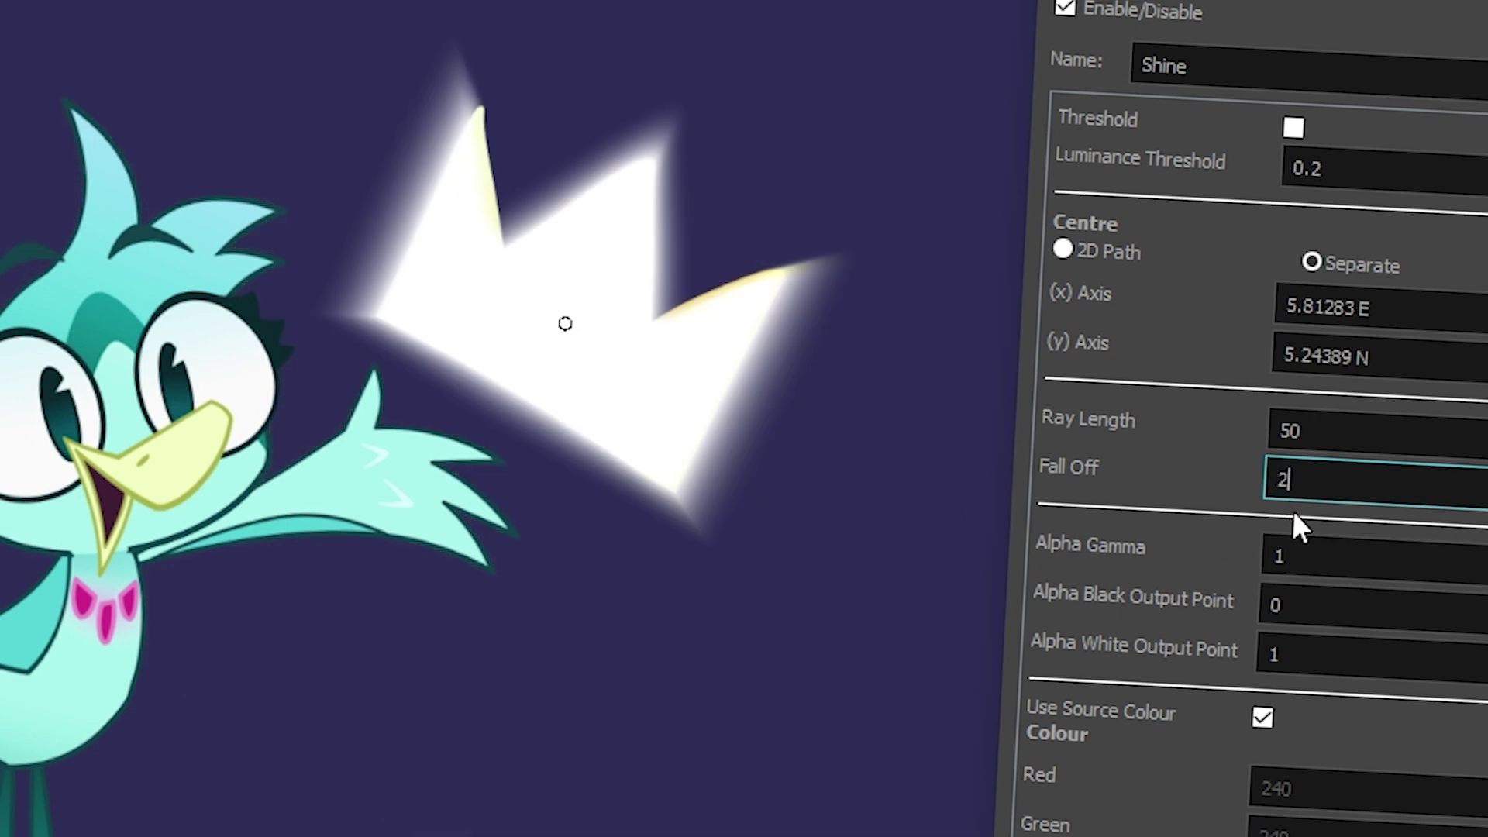
key("Return")
left_click(1253, 478)
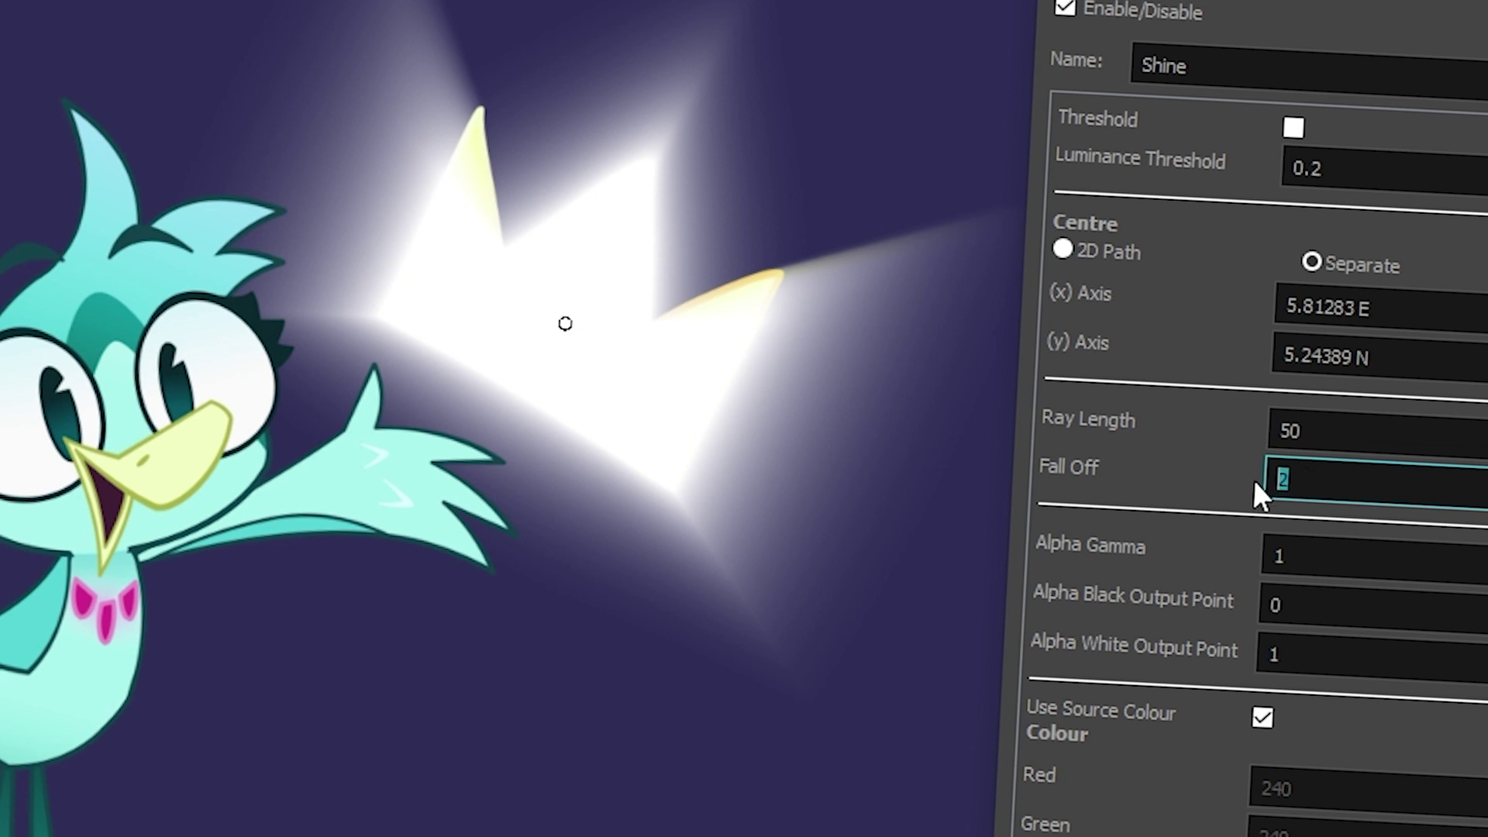
type("5")
key("Return")
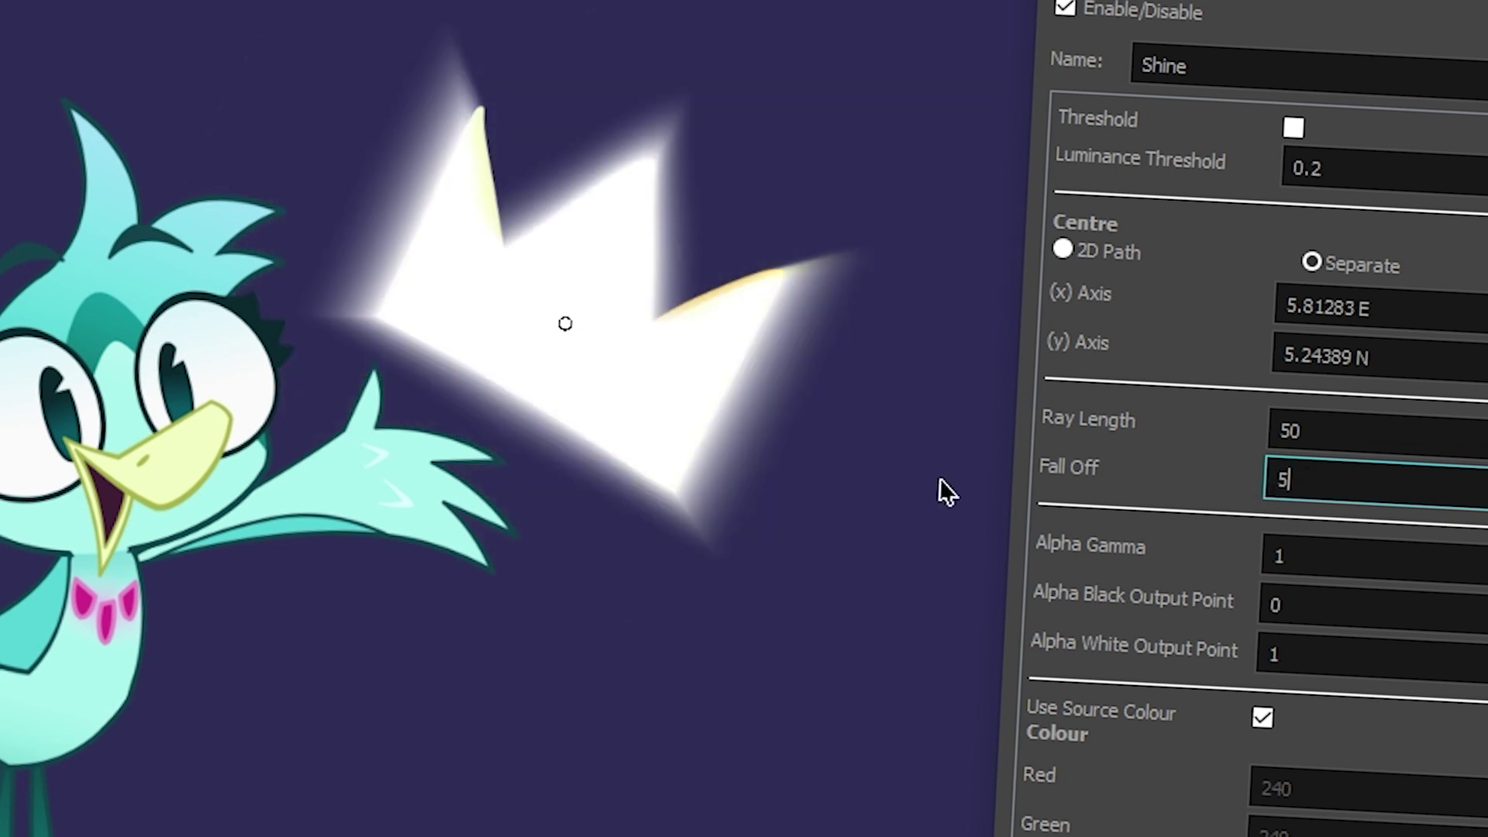
key("BackSpace")
type("1")
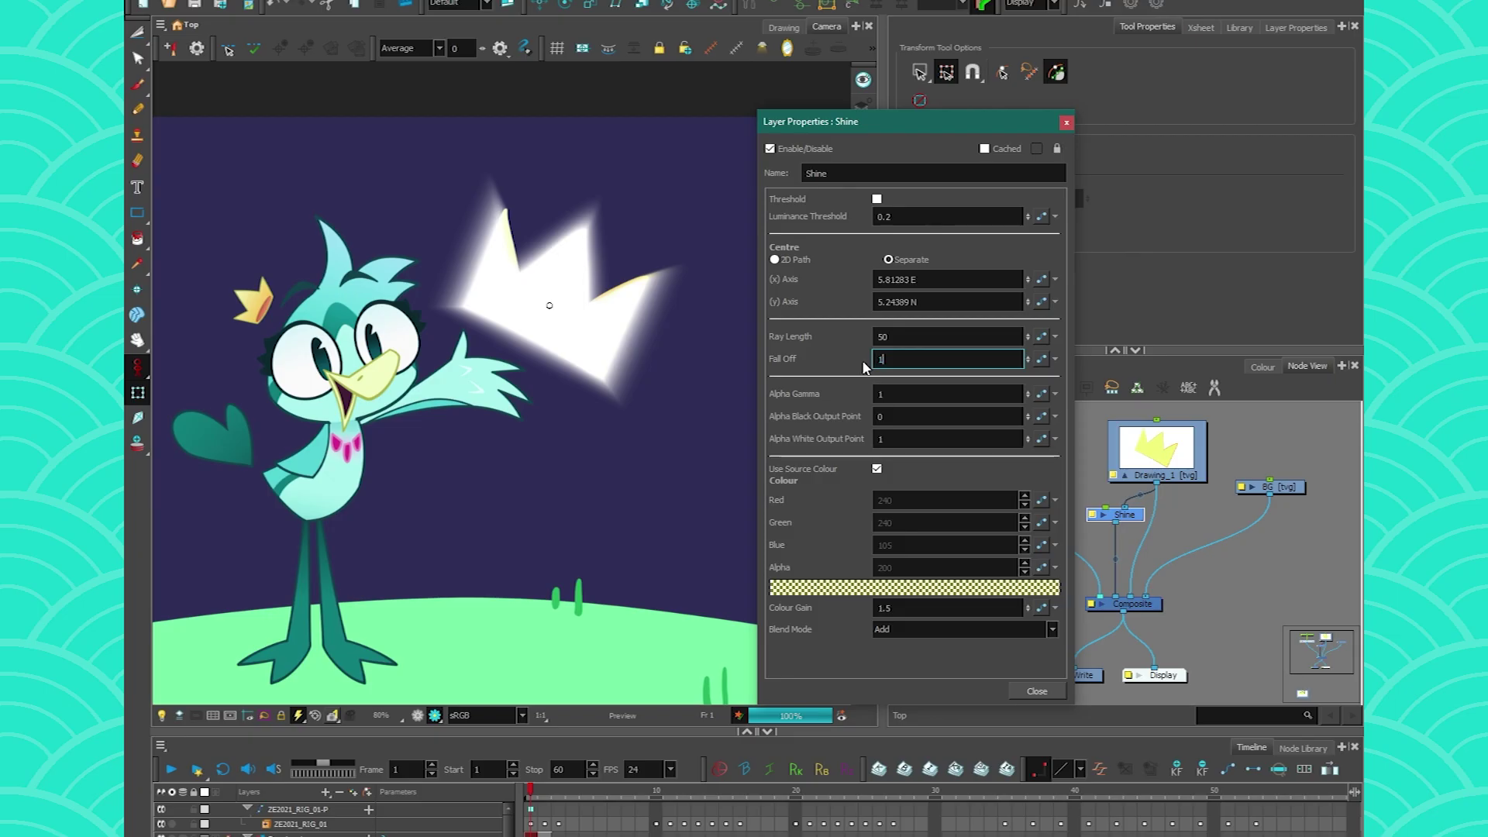
key("Return")
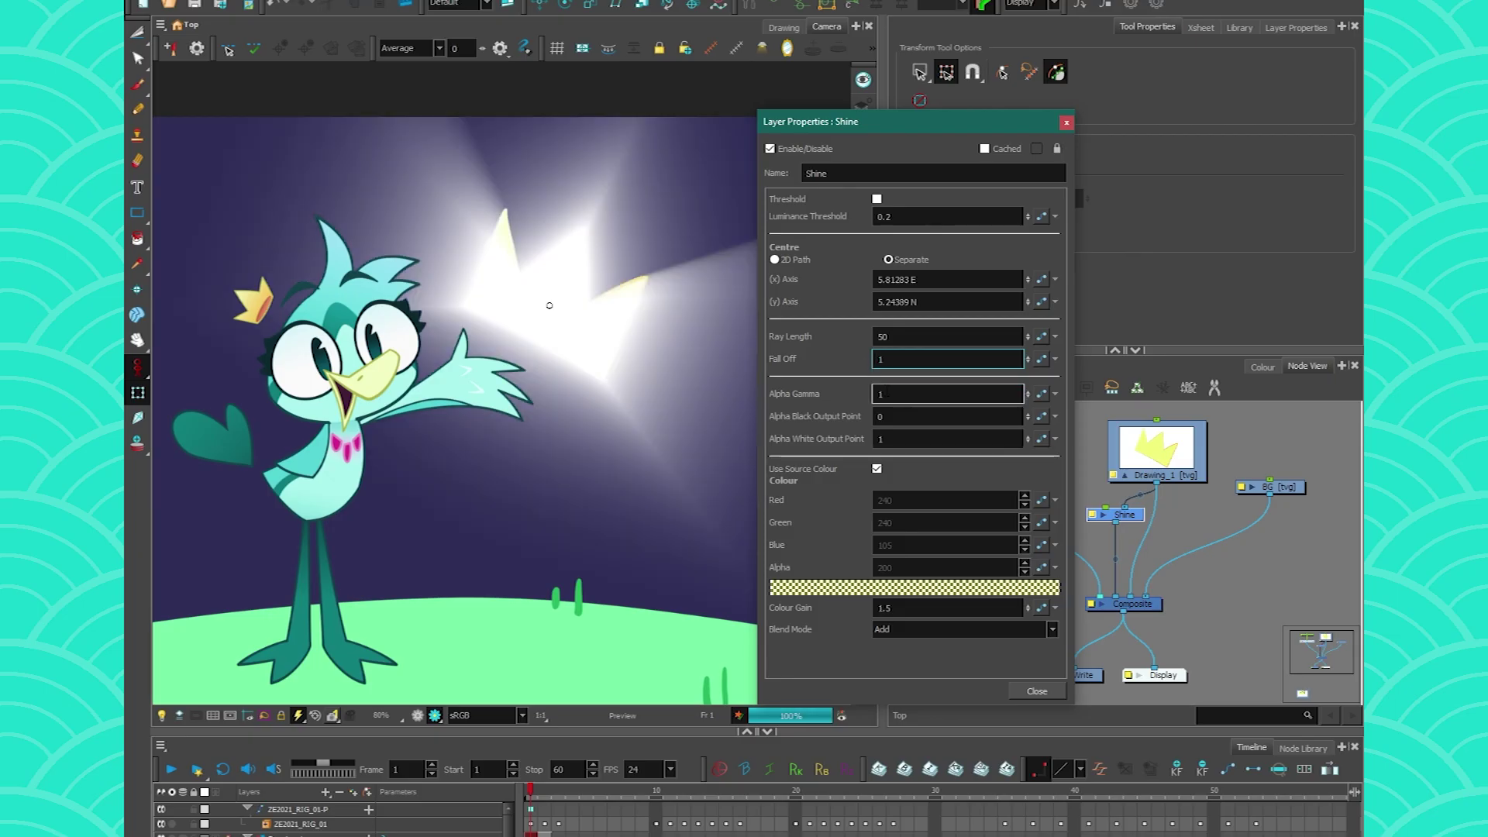
Try Alpha Gamma values of 5 and 0 for the Shine, and return it to 1.
left_click_drag(886, 393, 834, 390)
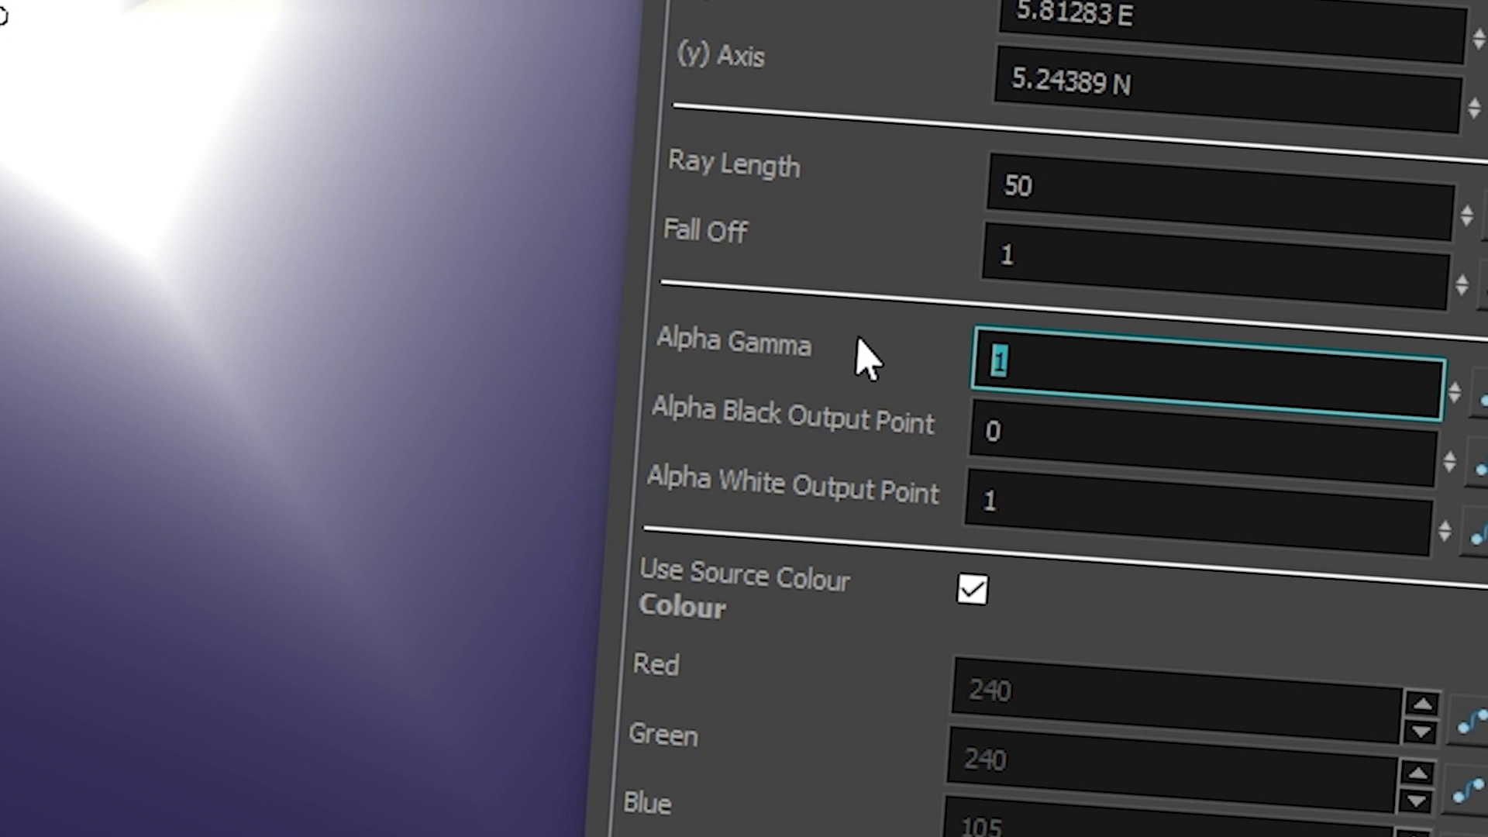
type("5")
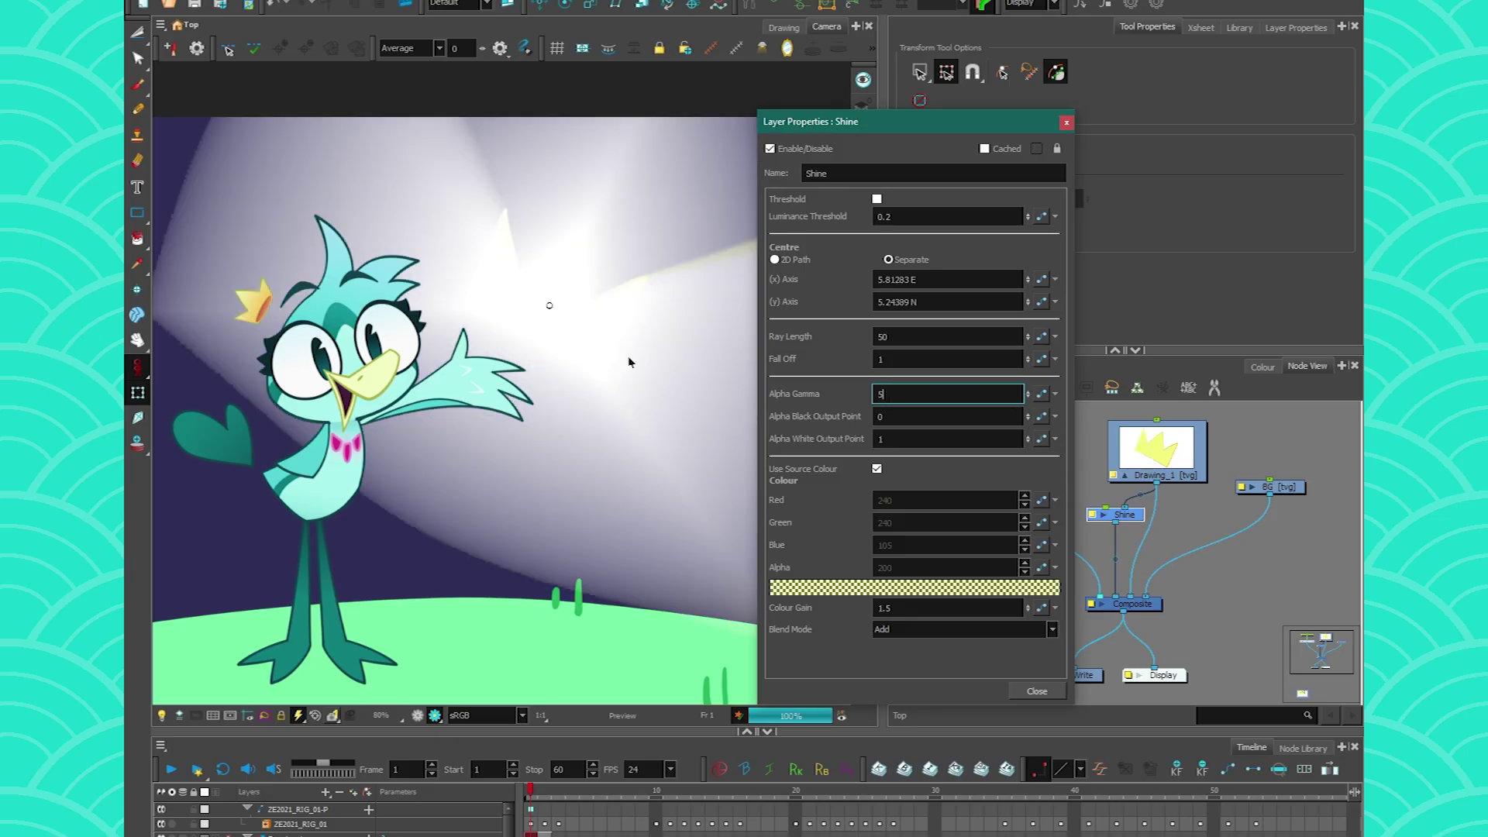
key("BackSpace")
type("0")
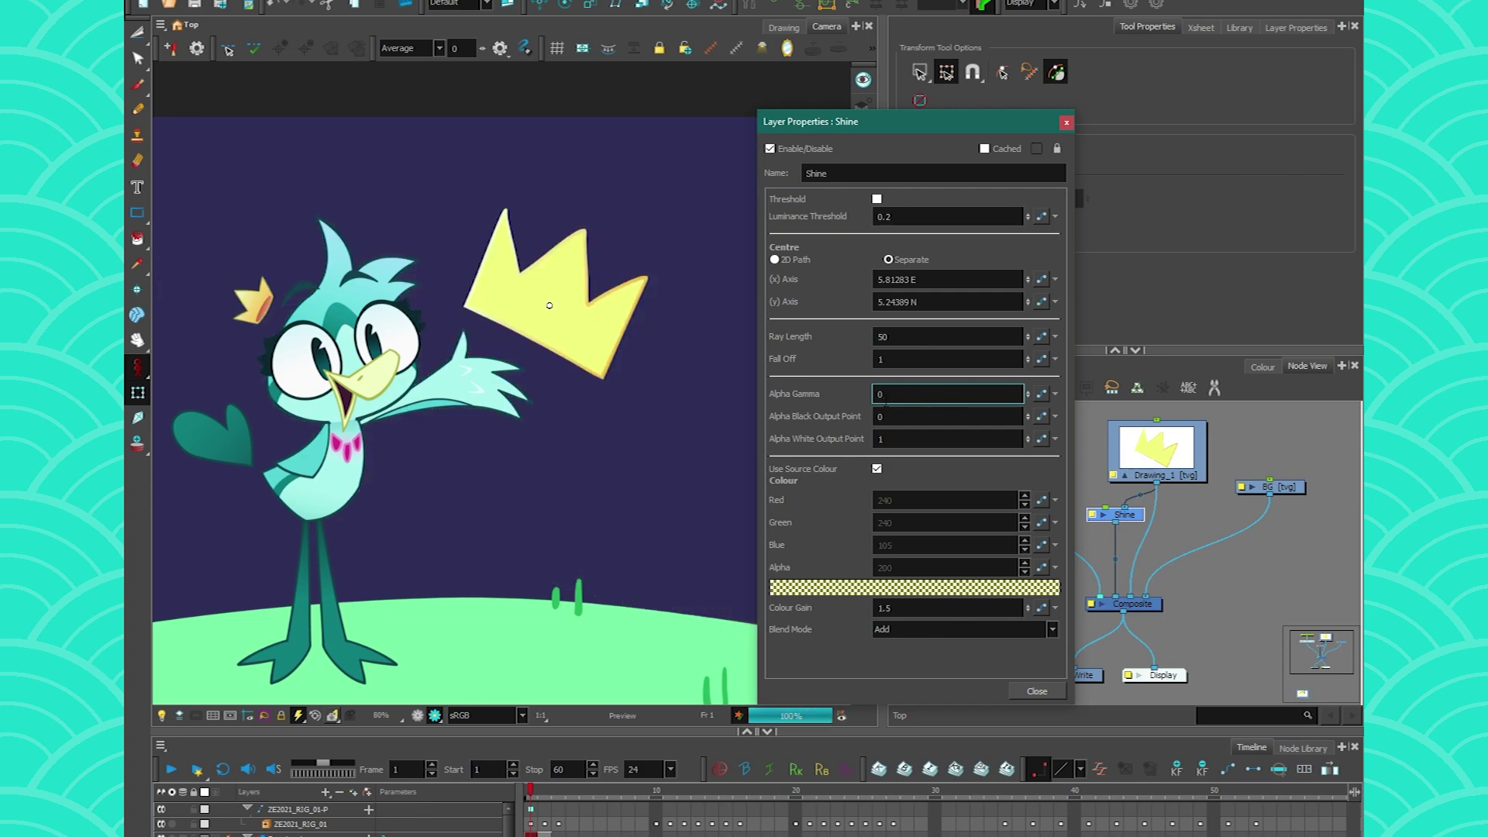
type("1")
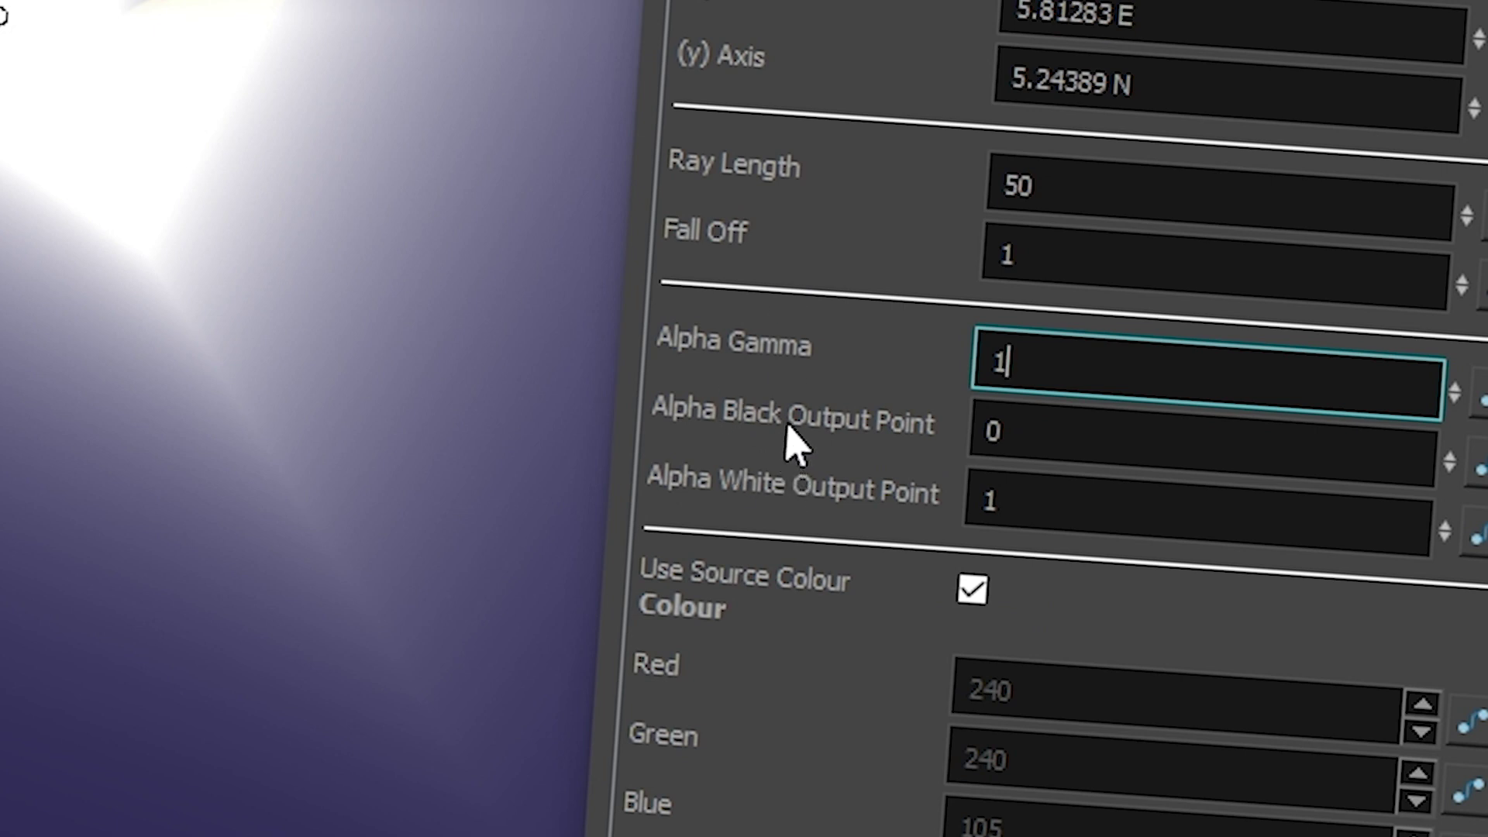
Try an Alpha Black Output Point of 1 for the Shine, and return it to 0.
key("Tab")
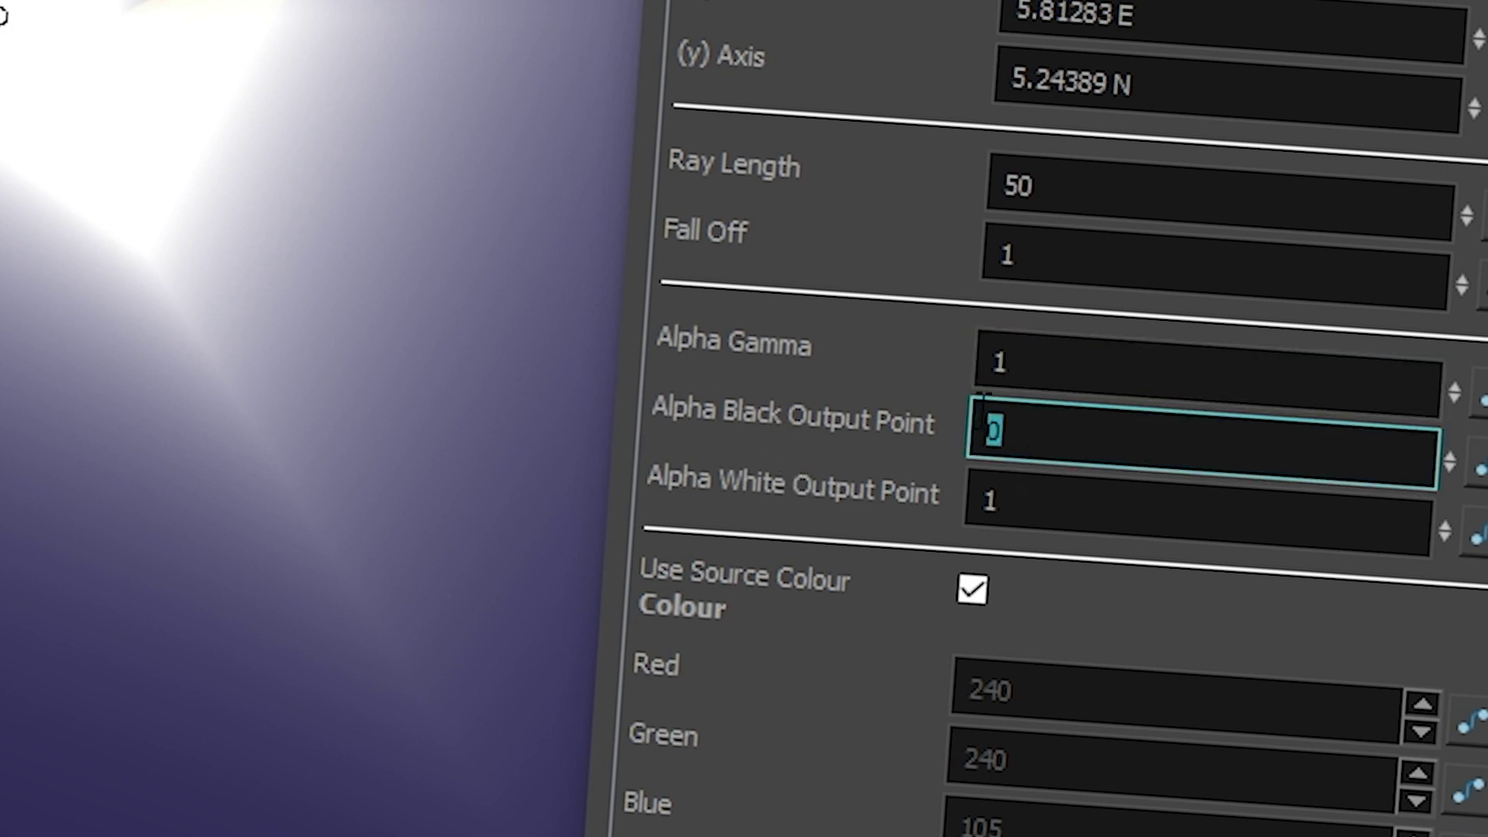
type("1")
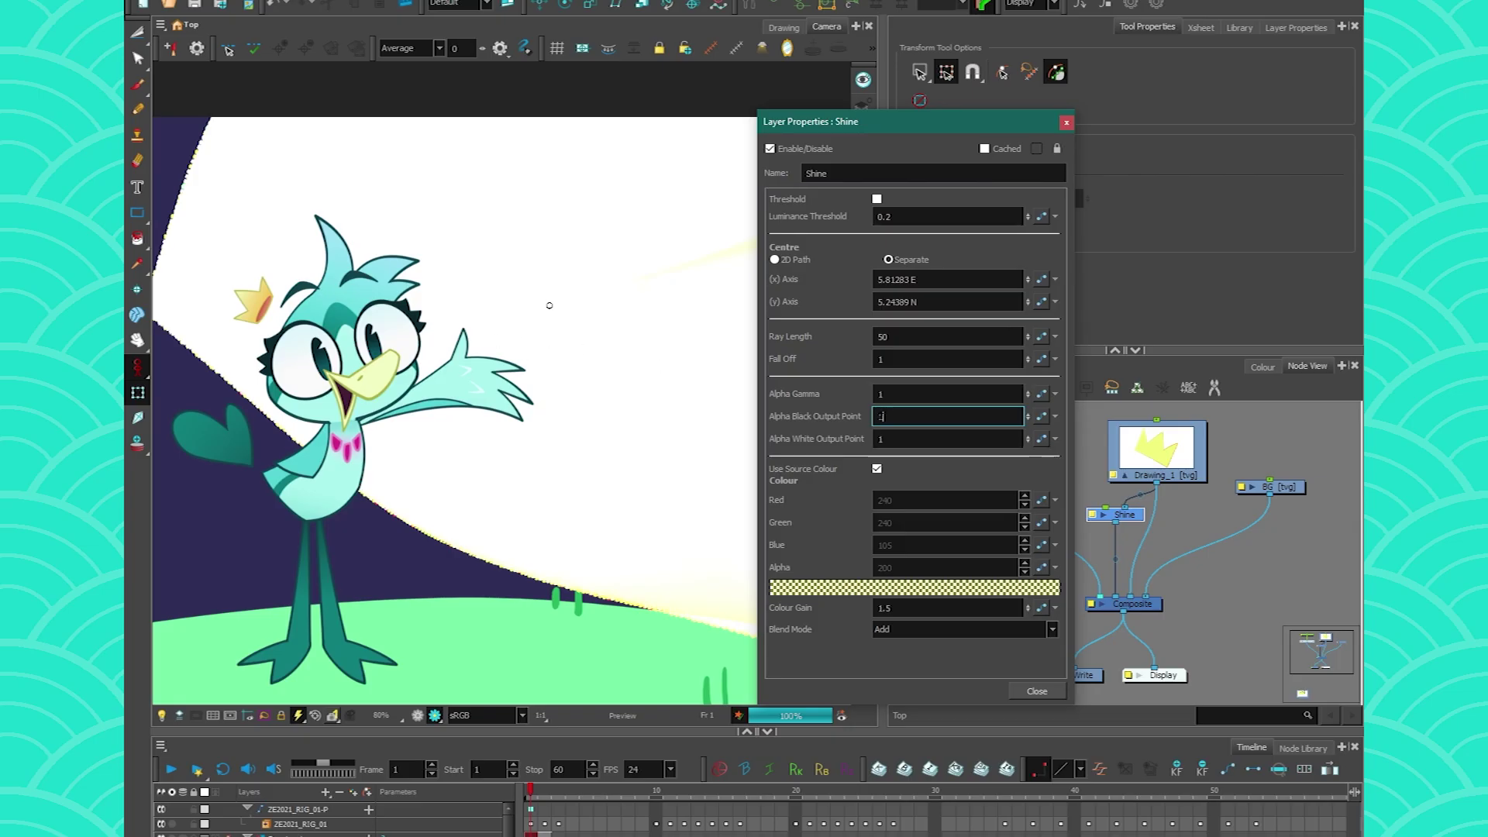
key("BackSpace")
type("0")
Set the Shine's Alpha White Output Point to 0.5.
key("Tab")
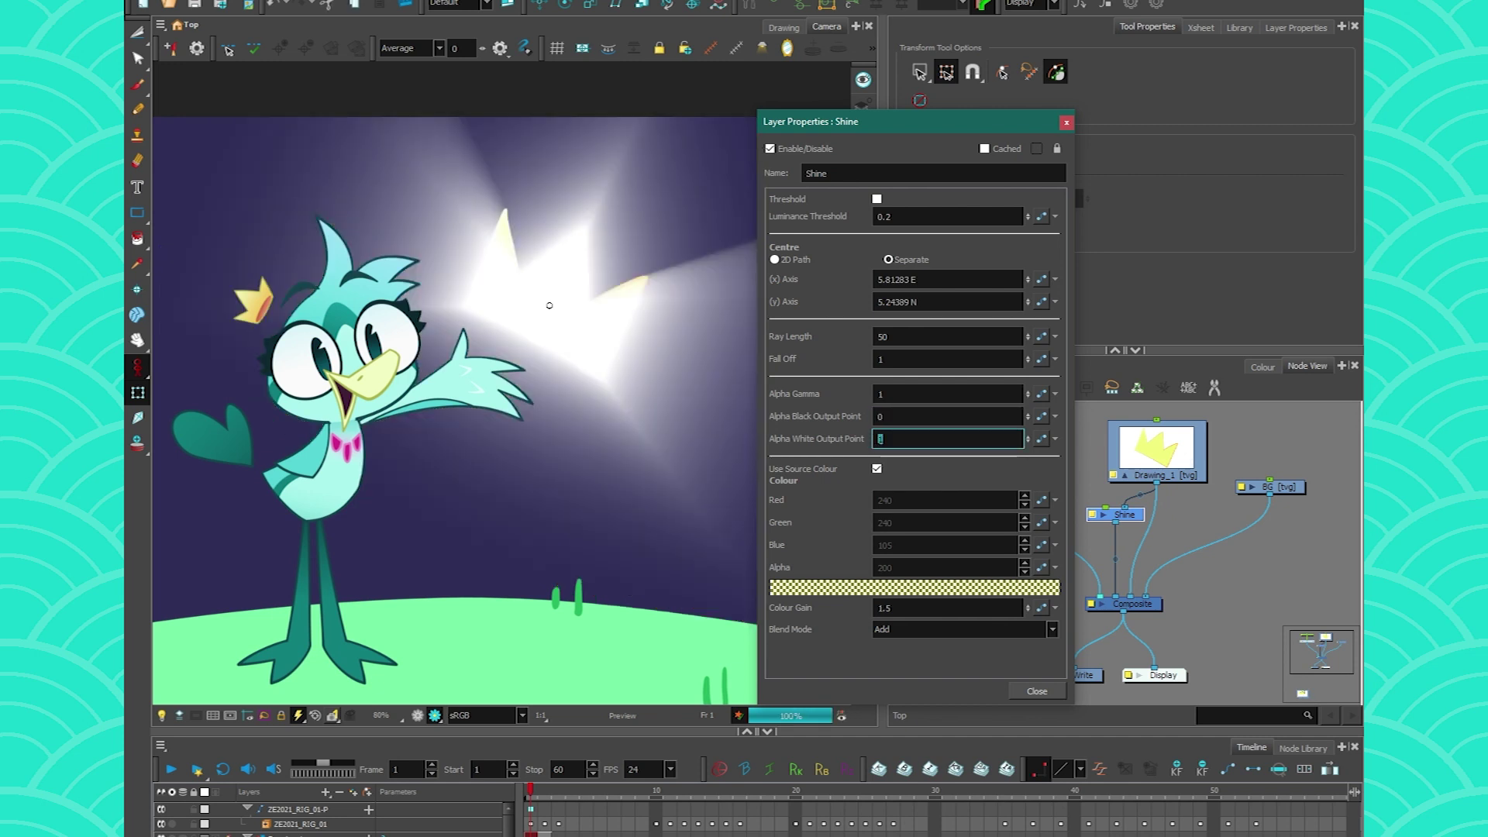
type("0.5")
key("Return")
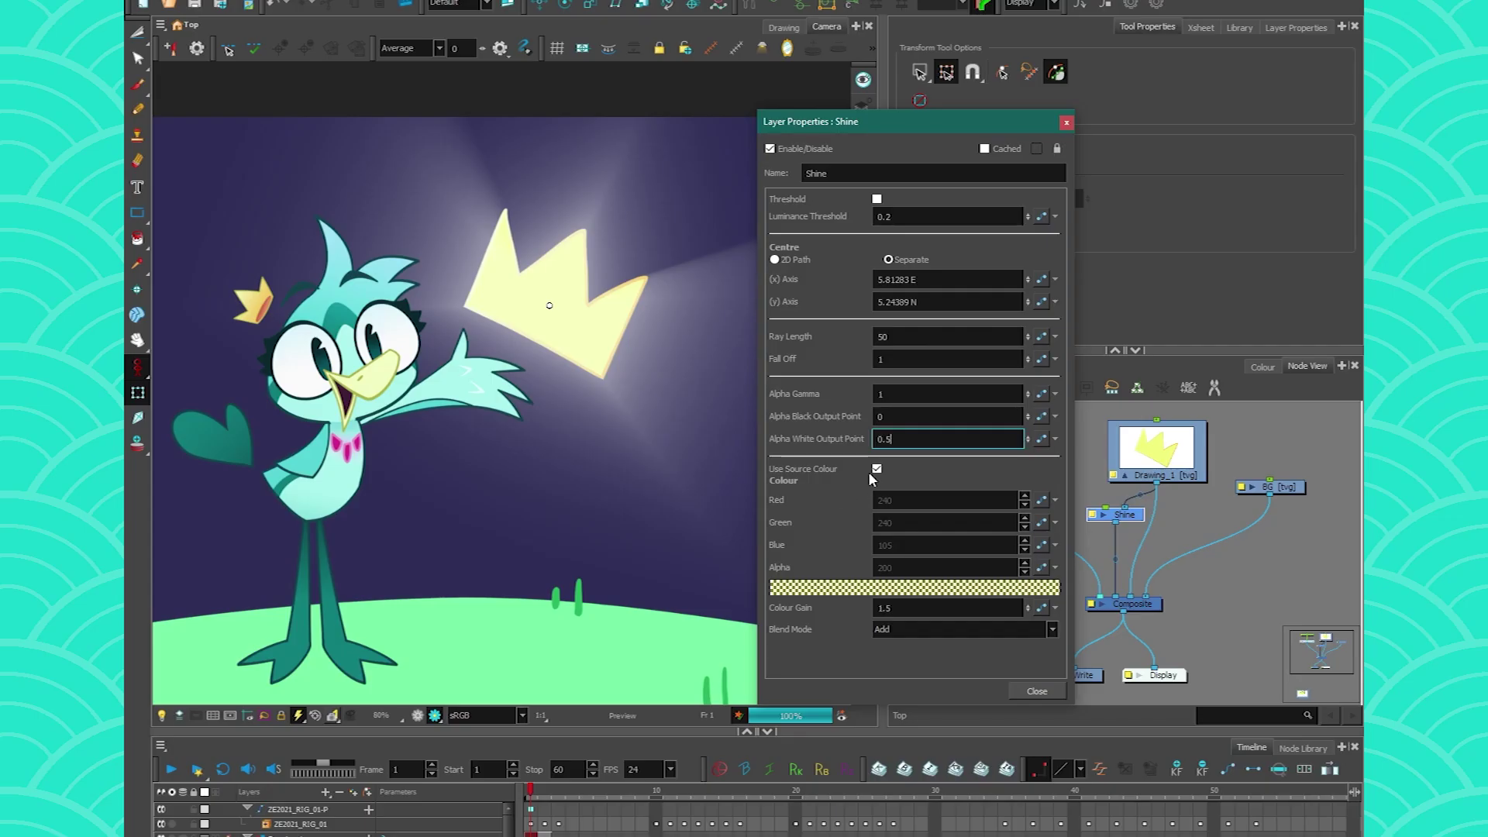
Compare the glow with Use Source Colour on and off, and leave the option off.
left_click(972, 589)
left_click(972, 589)
left_click(877, 468)
left_click(877, 469)
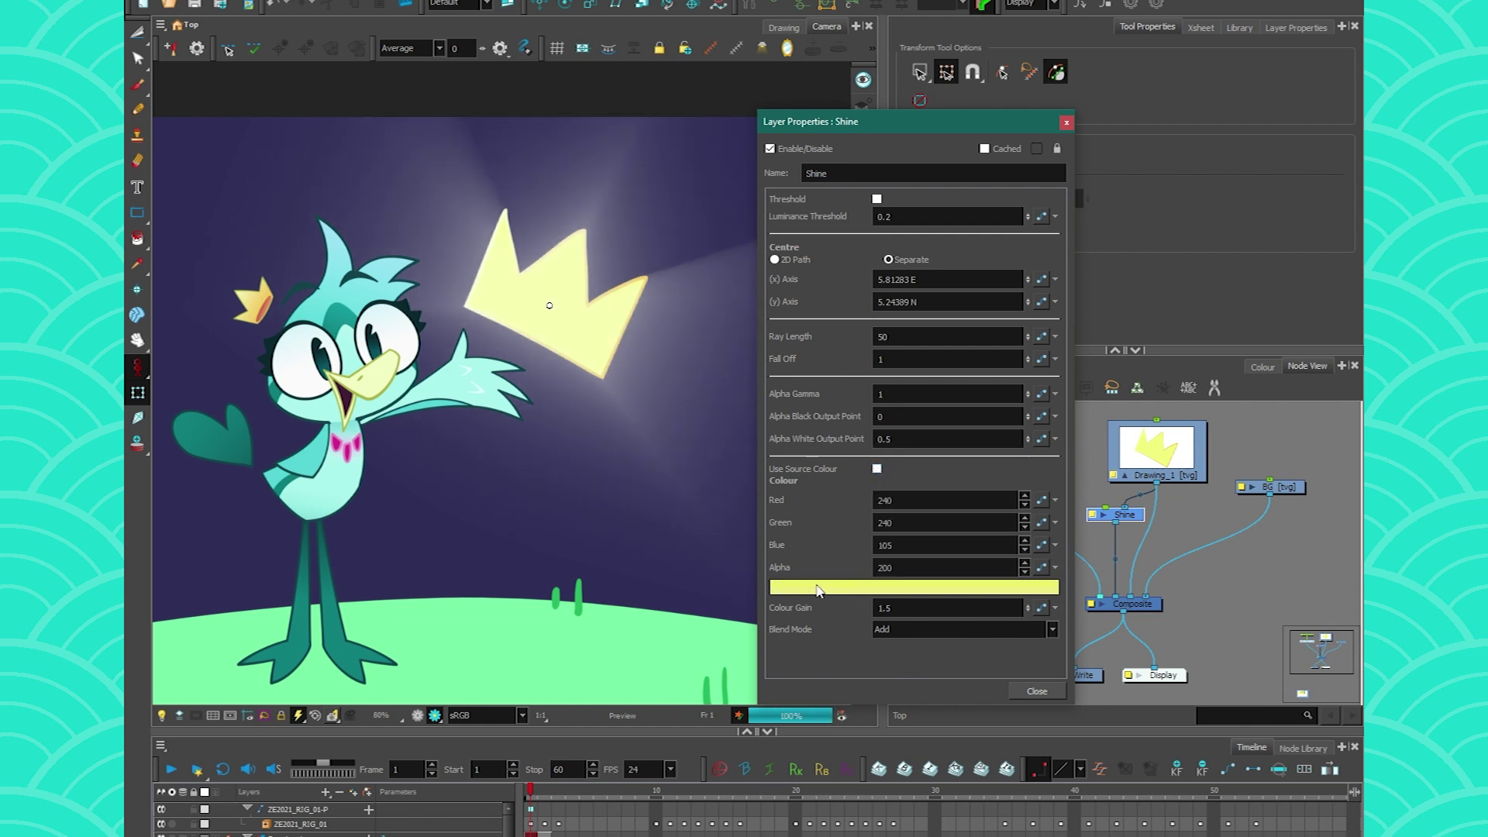
Try Colour Gain values of 1 and 0 for the Shine, and return it to 1.5.
left_click(884, 608)
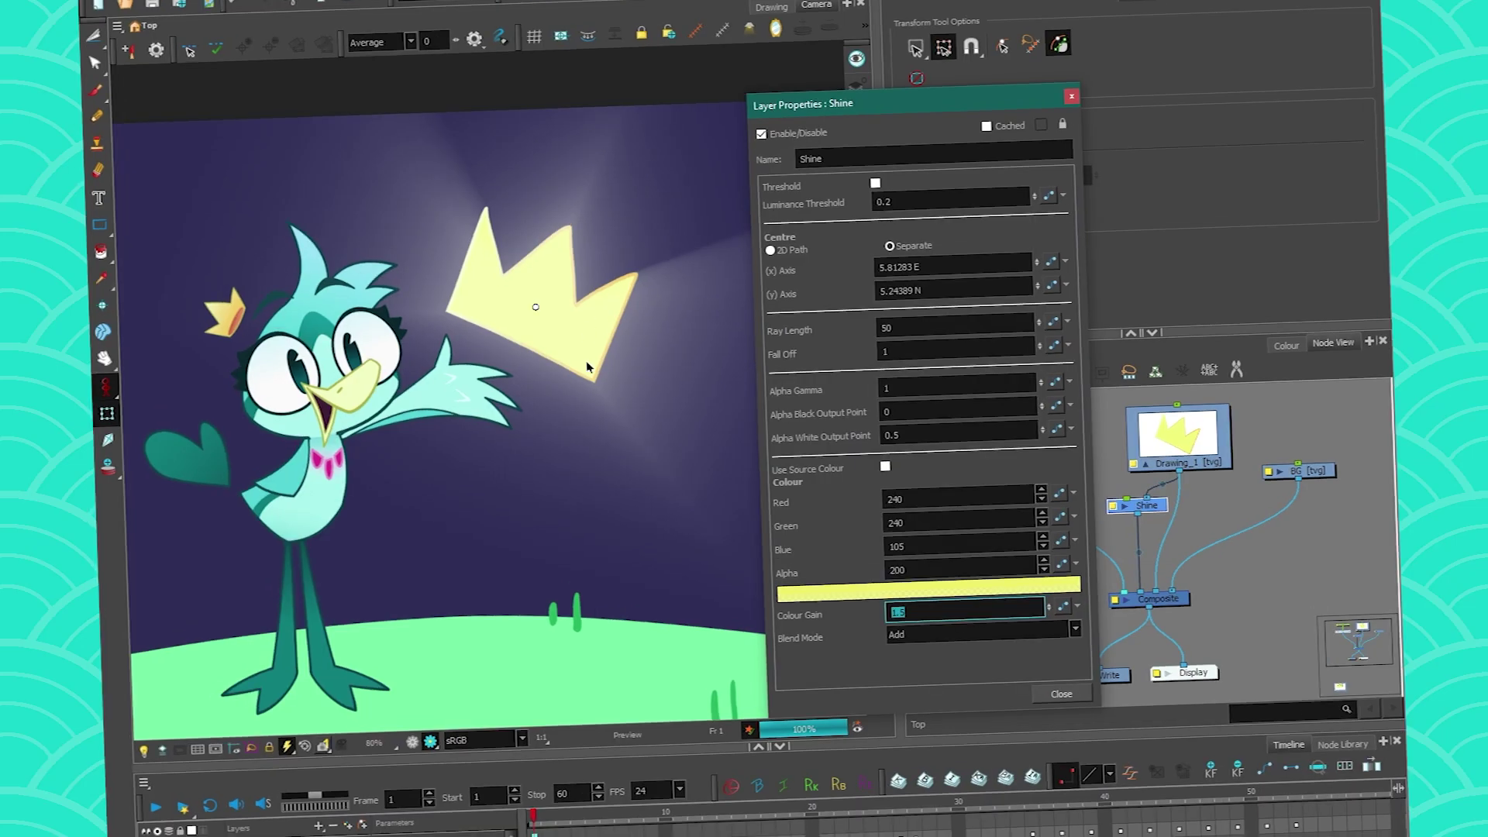
type("1")
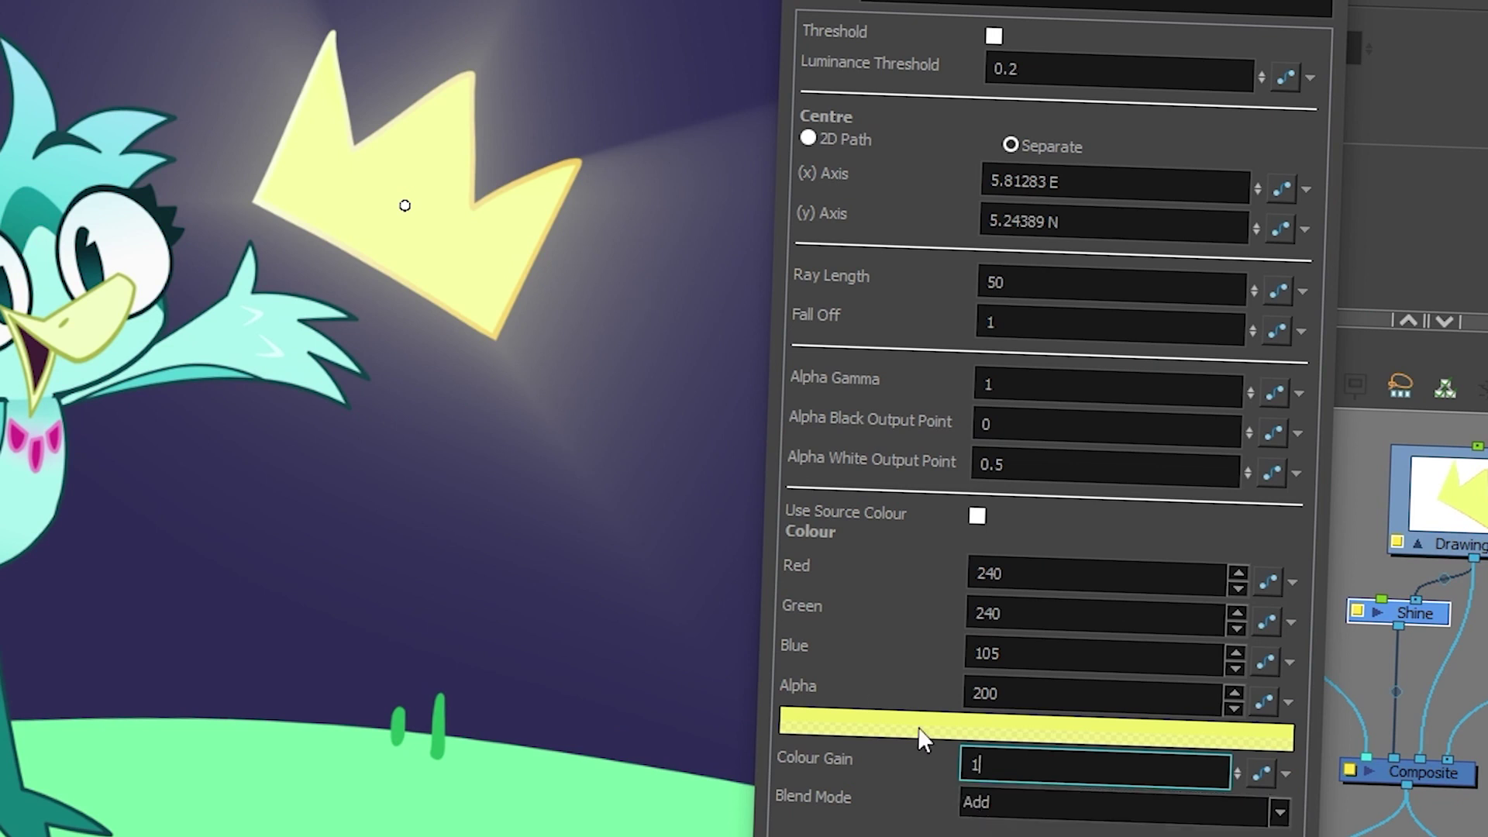
double_click(974, 764)
type("0")
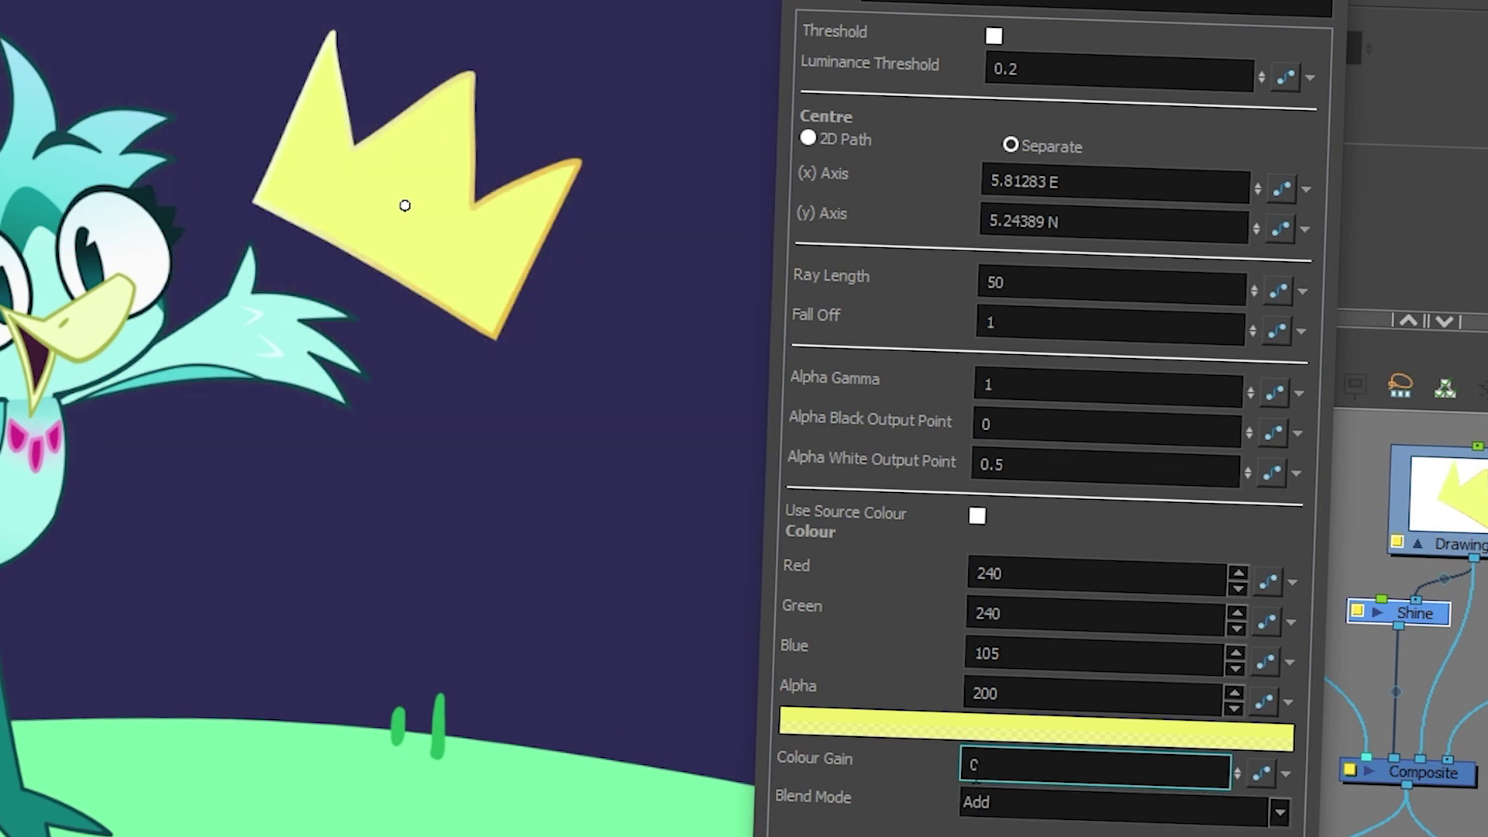
double_click(974, 765)
type("1.5")
key("Return")
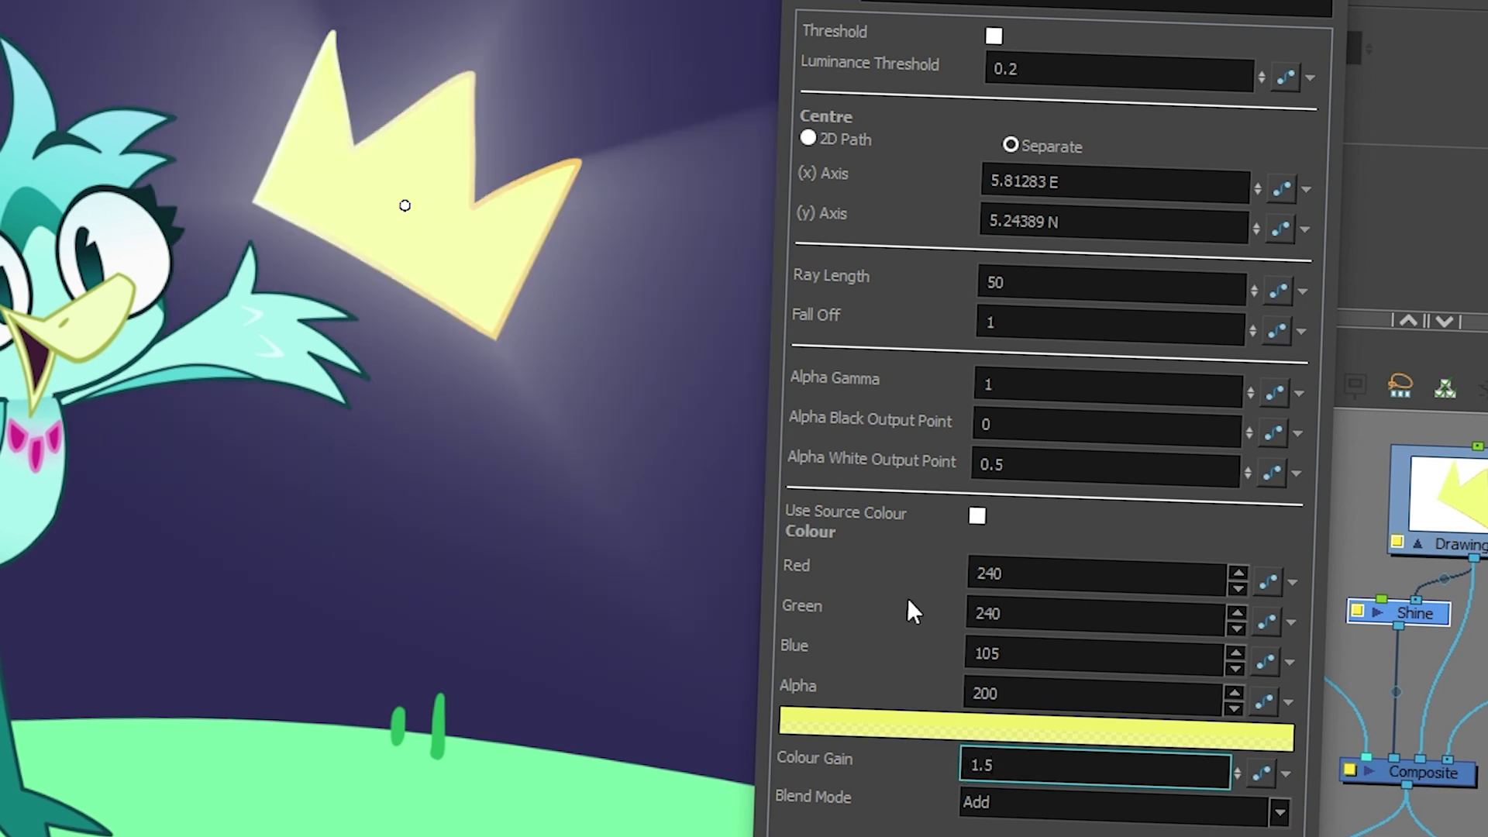
Set the Shine's Colour Gain to 1.
left_click_drag(996, 766, 950, 766)
type("1.5")
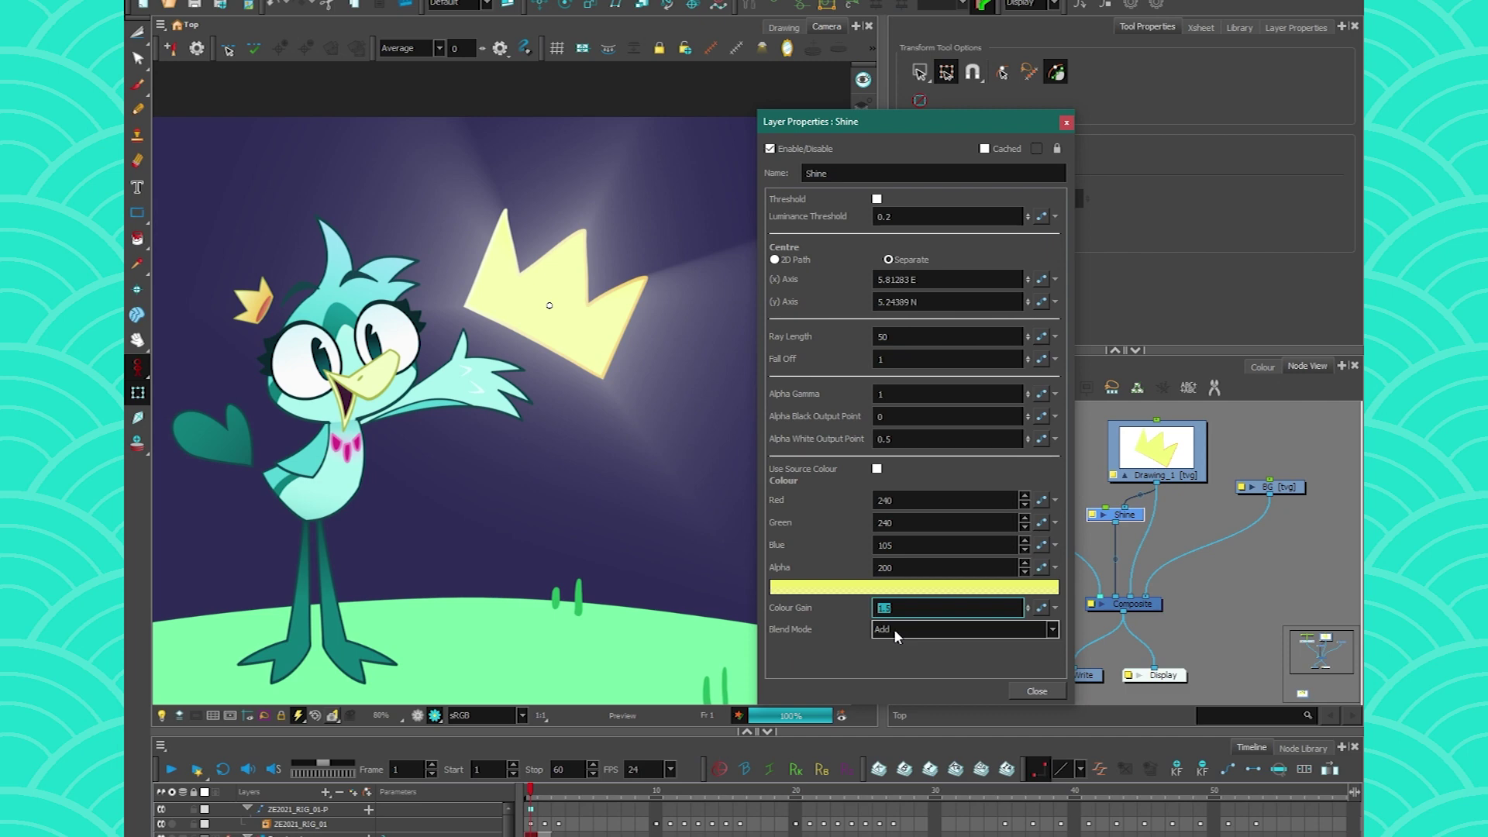
key("BackSpace")
key("BackSpace")
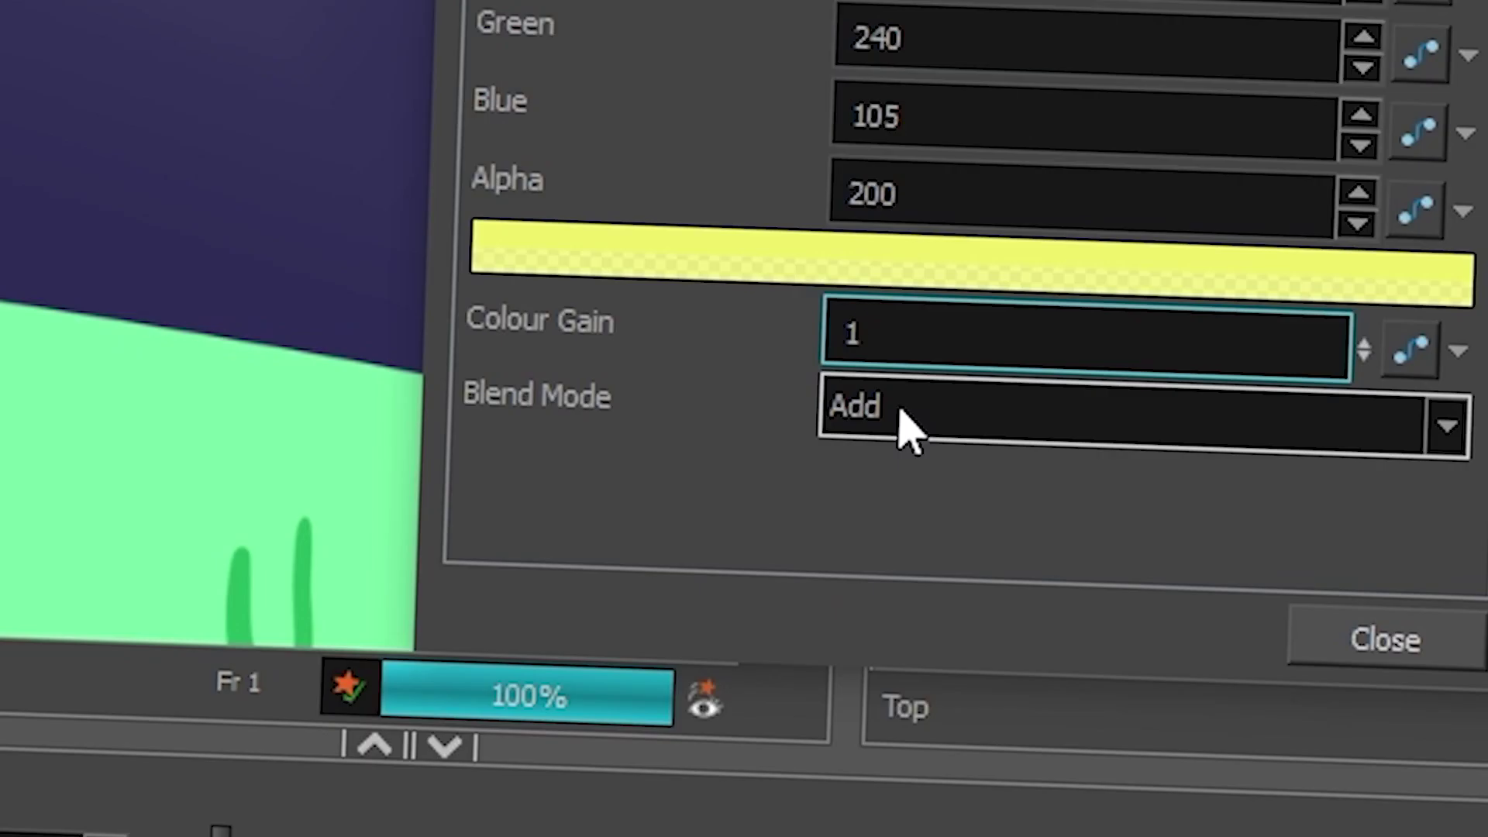
Set the Shine's Blend Mode to Normal and insert a Blending node between Shine and Composite.
left_click(891, 629)
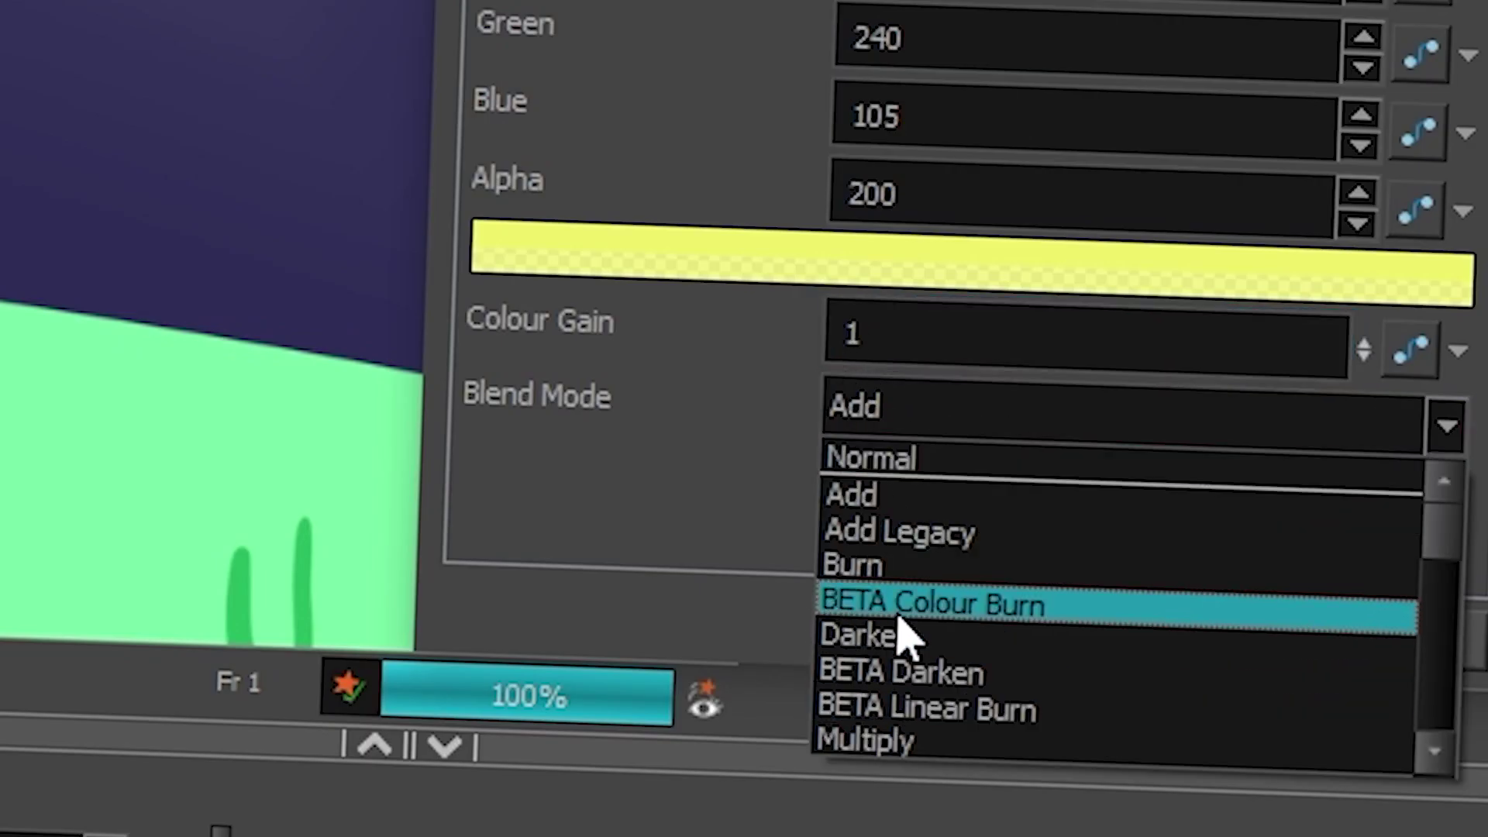
left_click(898, 461)
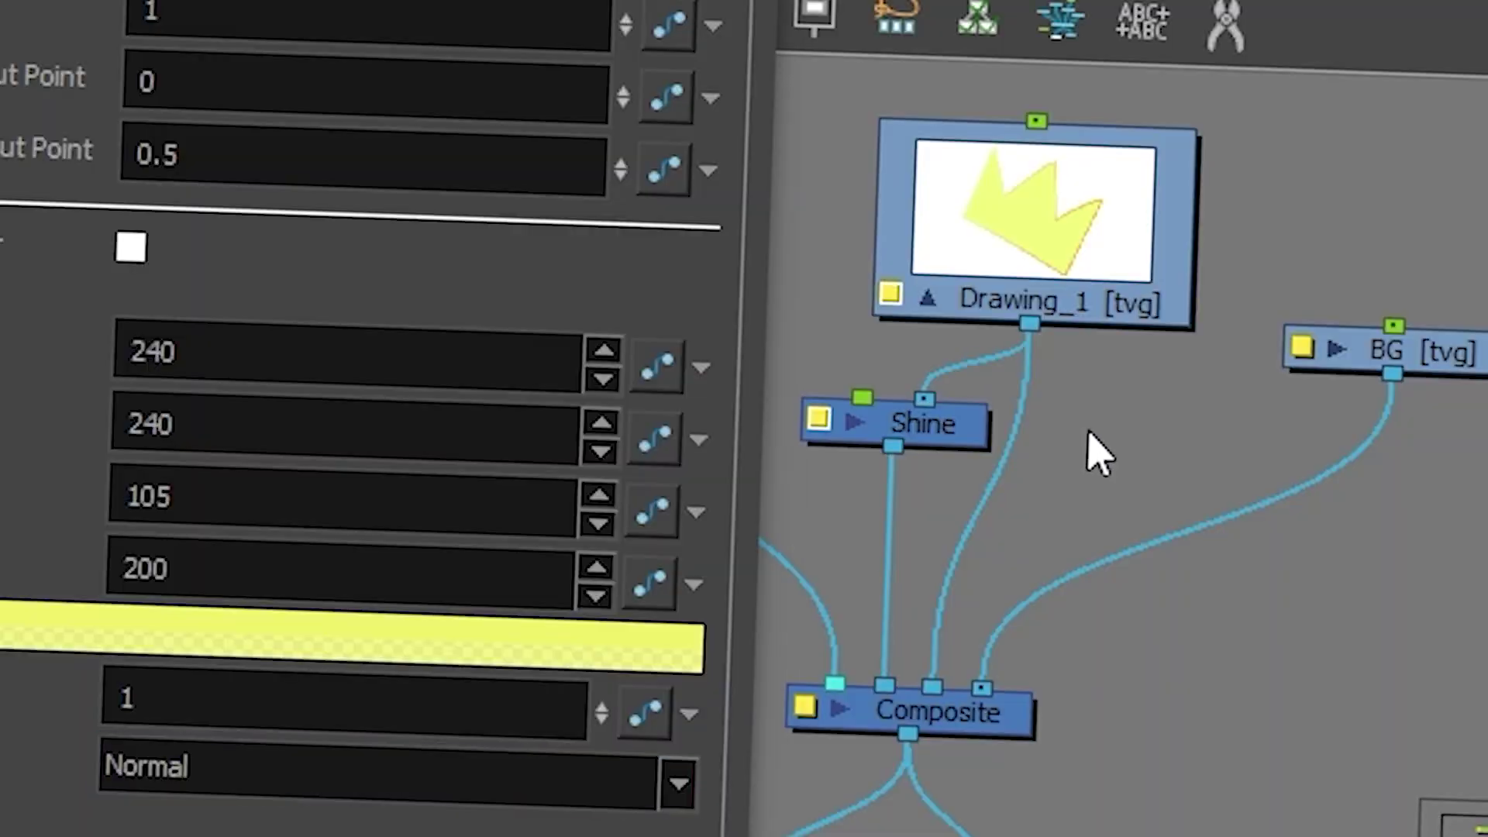
key("Tab")
type("ble")
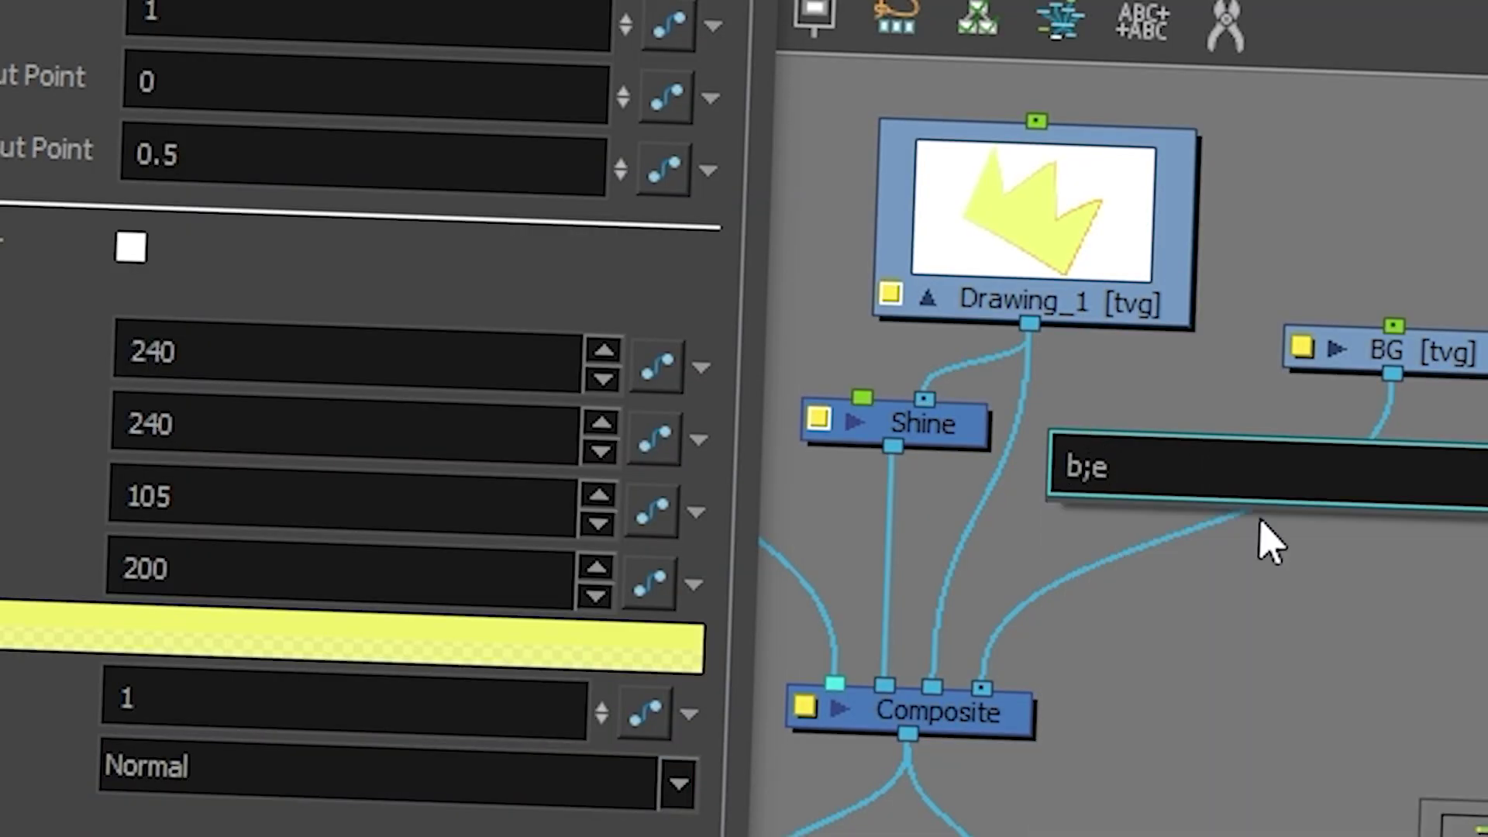
key("BackSpace")
key("BackSpace")
type("le")
left_click(1217, 530)
left_click_drag(1255, 408, 990, 548)
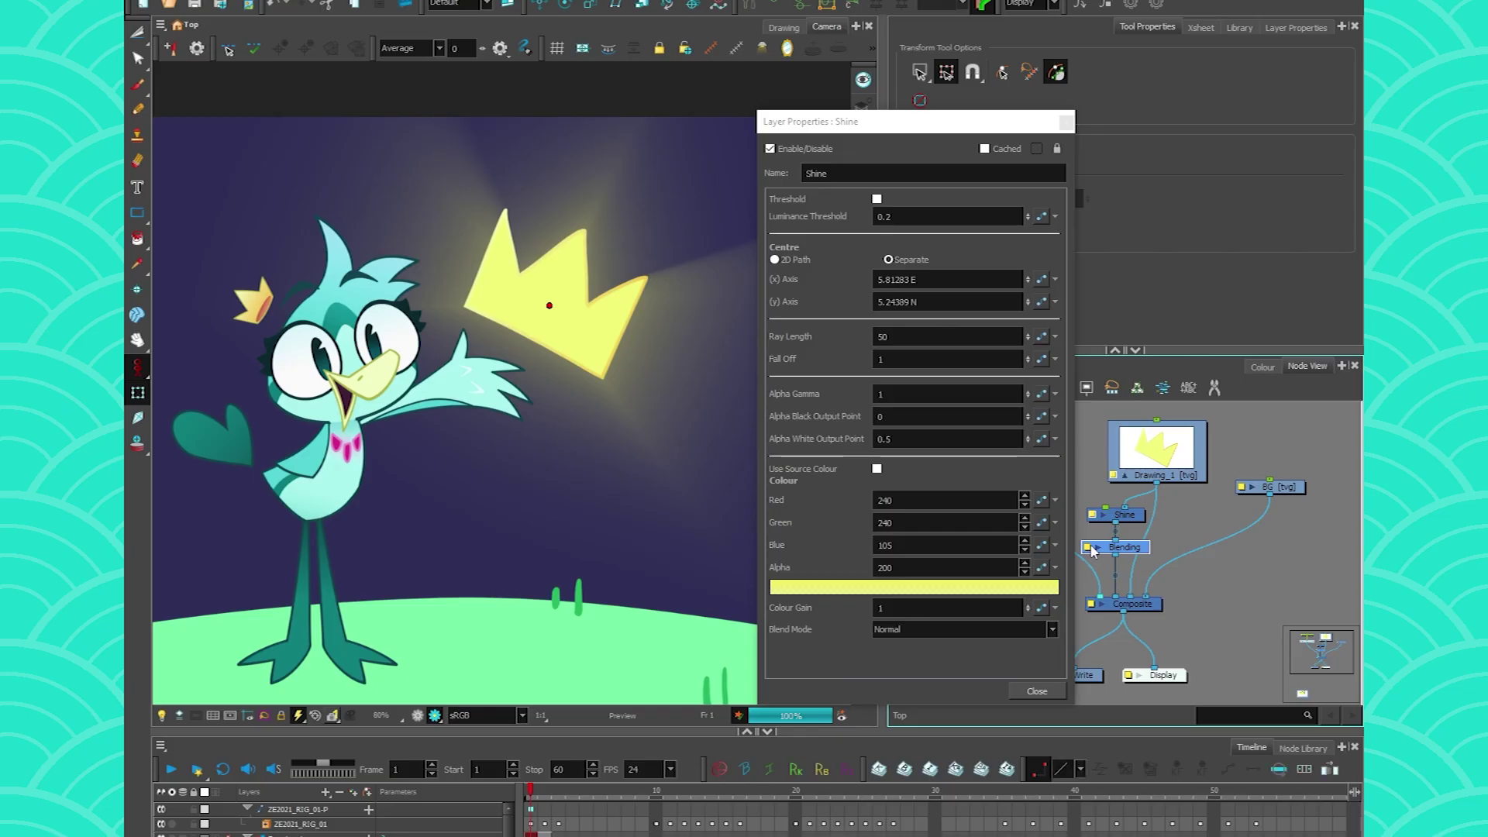
Try Multiply as the Blending node's blend mode, and set it to Add.
left_click(1089, 547)
left_click(878, 202)
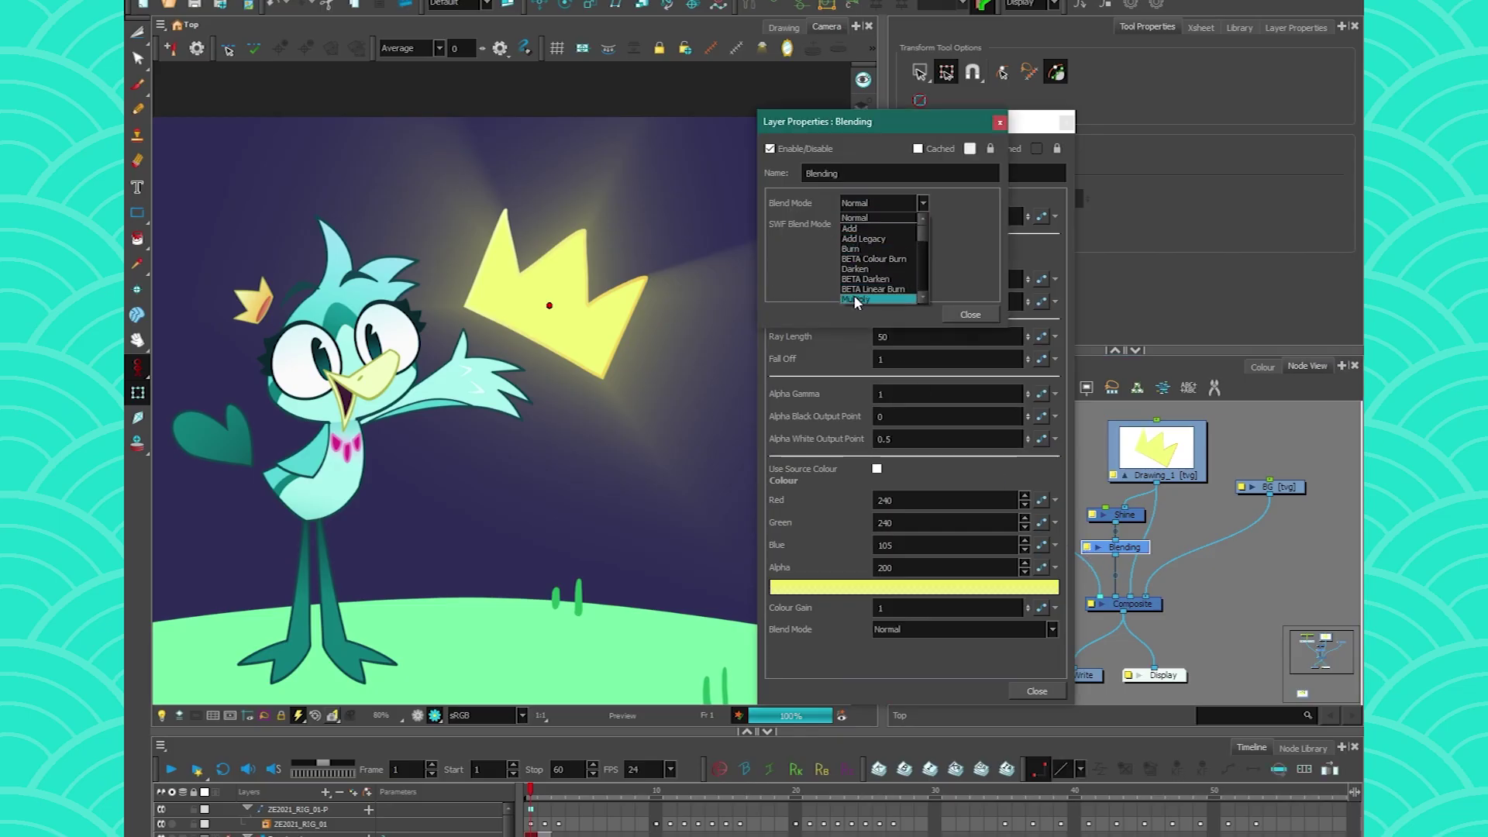
left_click(856, 298)
left_click(1023, 109)
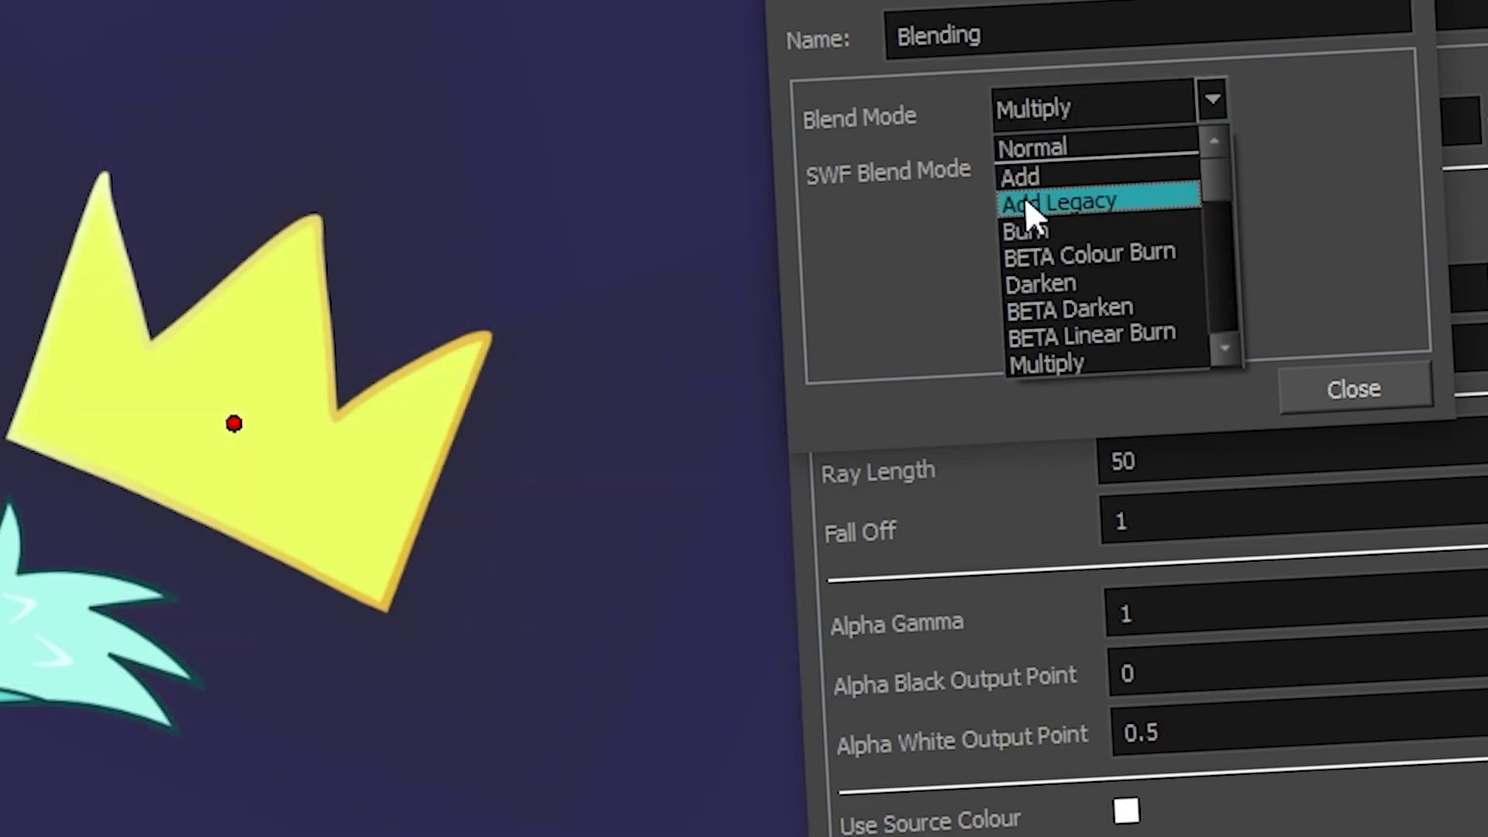
left_click(1021, 177)
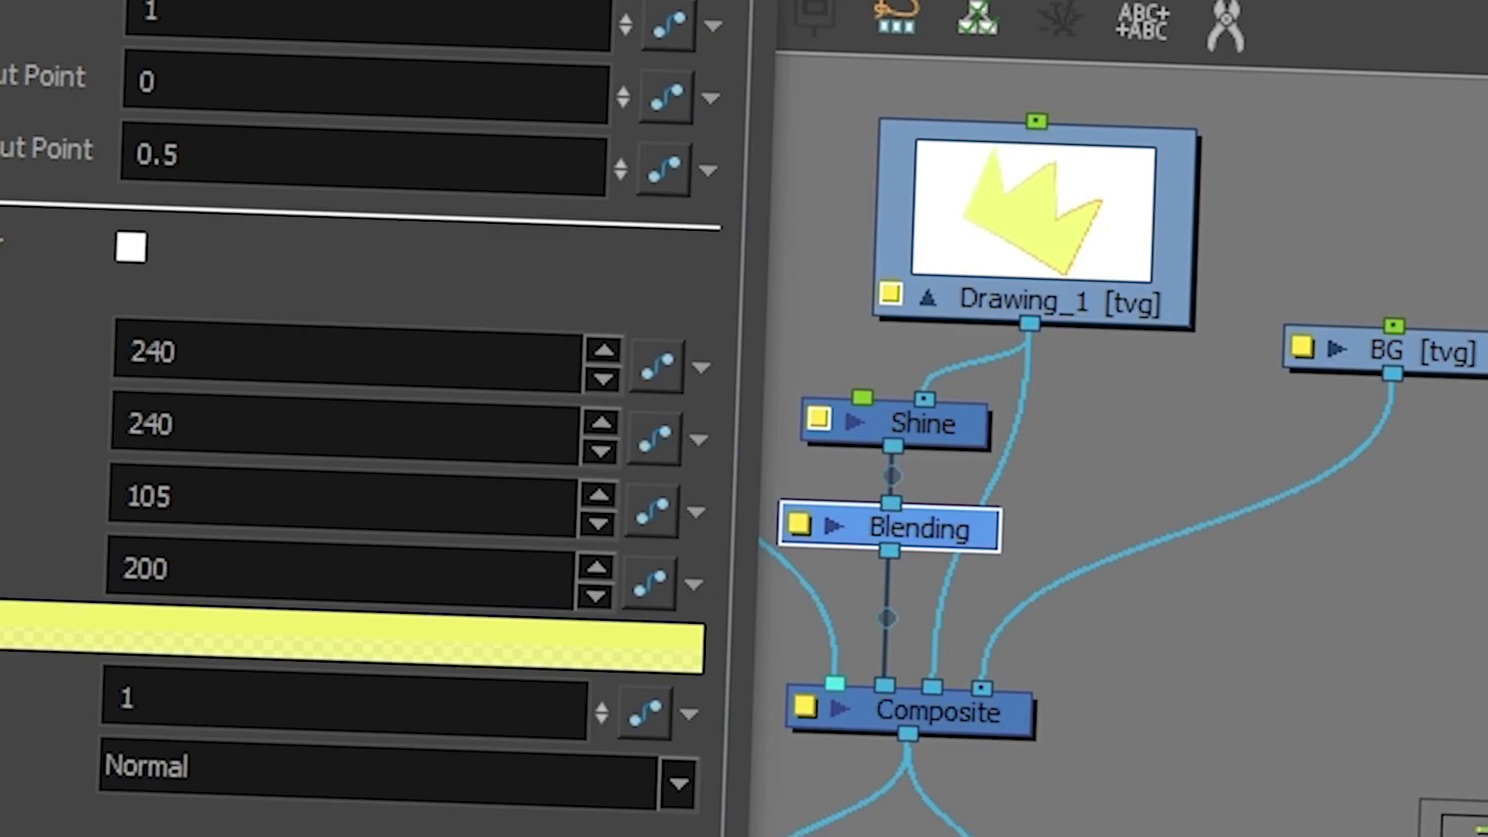
Delete the Blending node and set the Shine's own Blend Mode back to Add.
left_click_drag(955, 532, 951, 567)
key("Delete")
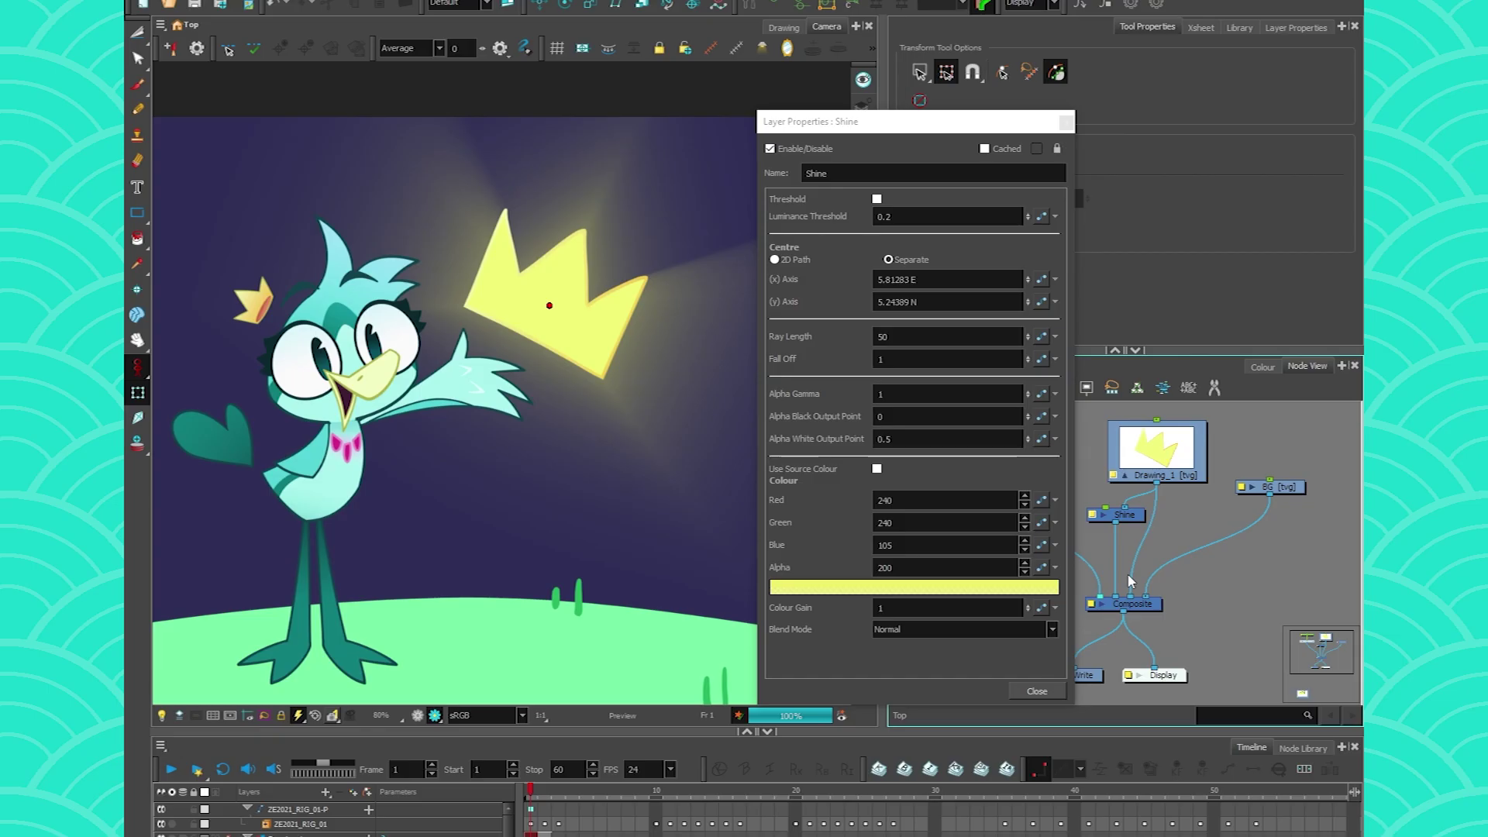
left_click(961, 628)
left_click(930, 646)
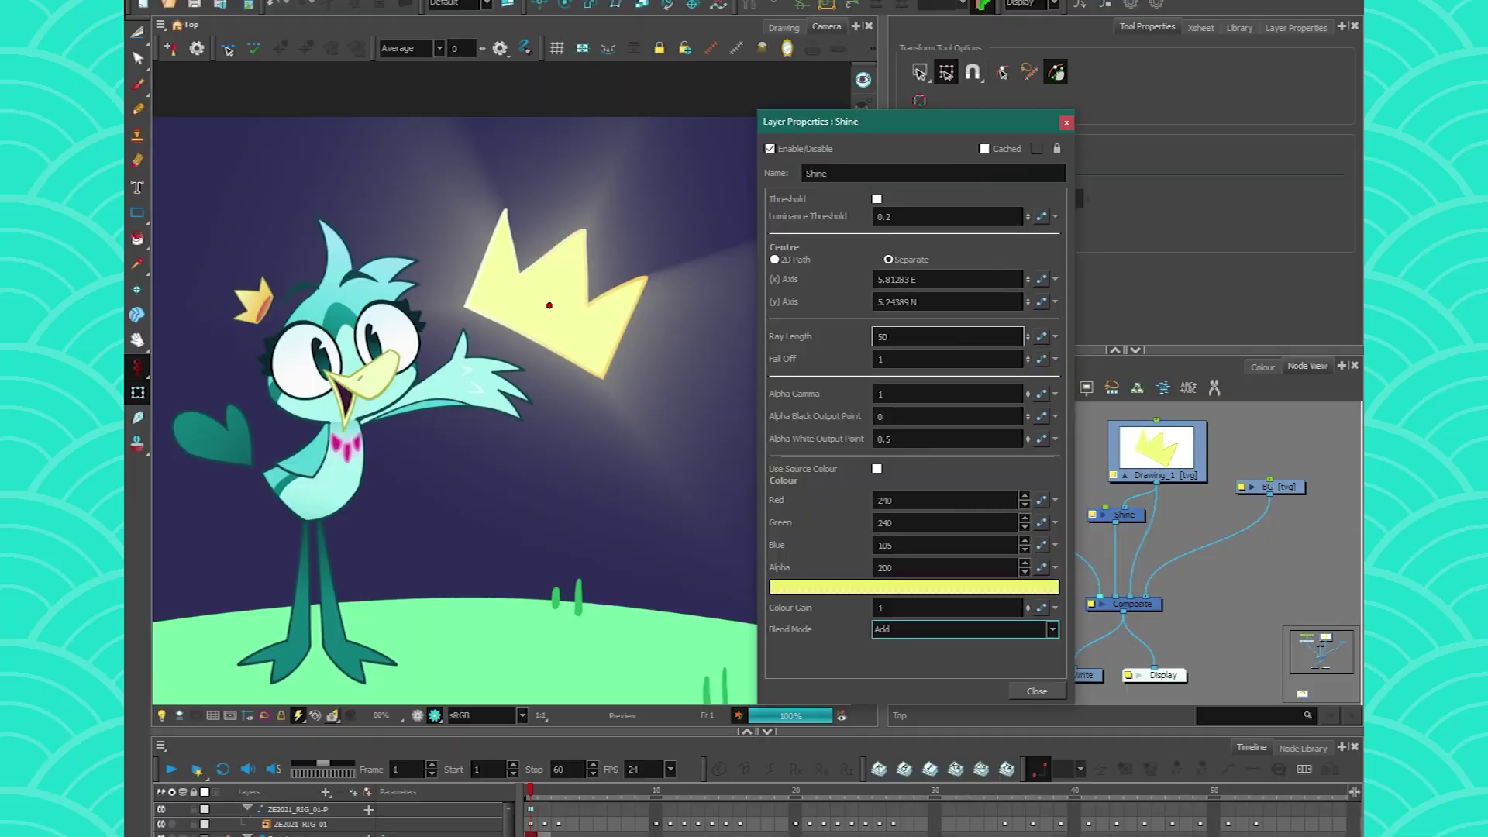
Create a Bezier function for the Shine's Ray Length and move the playhead to frame 19 in its editor.
left_click(1040, 338)
left_click(1041, 336)
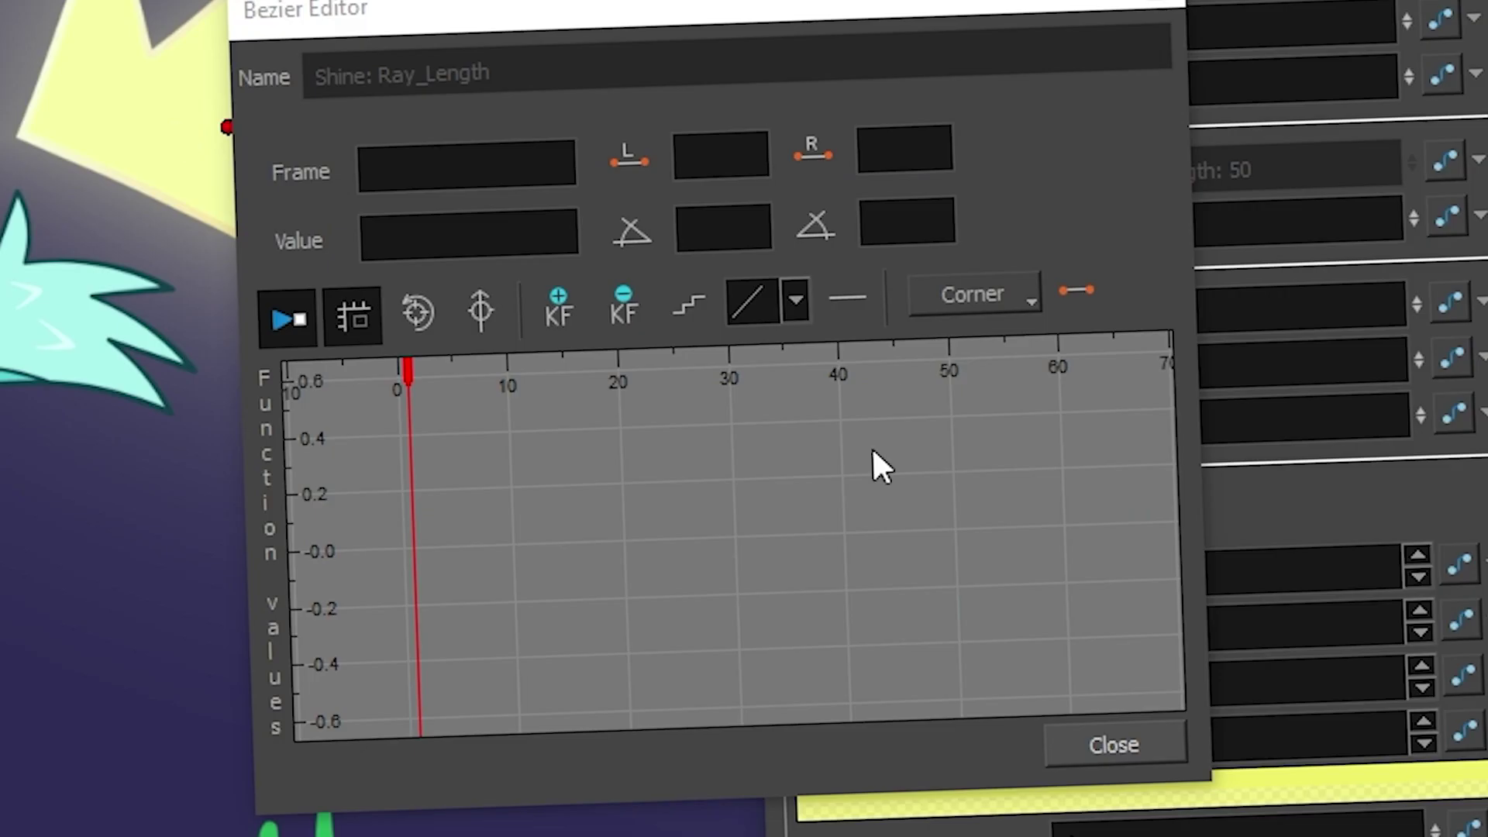
left_click(680, 384)
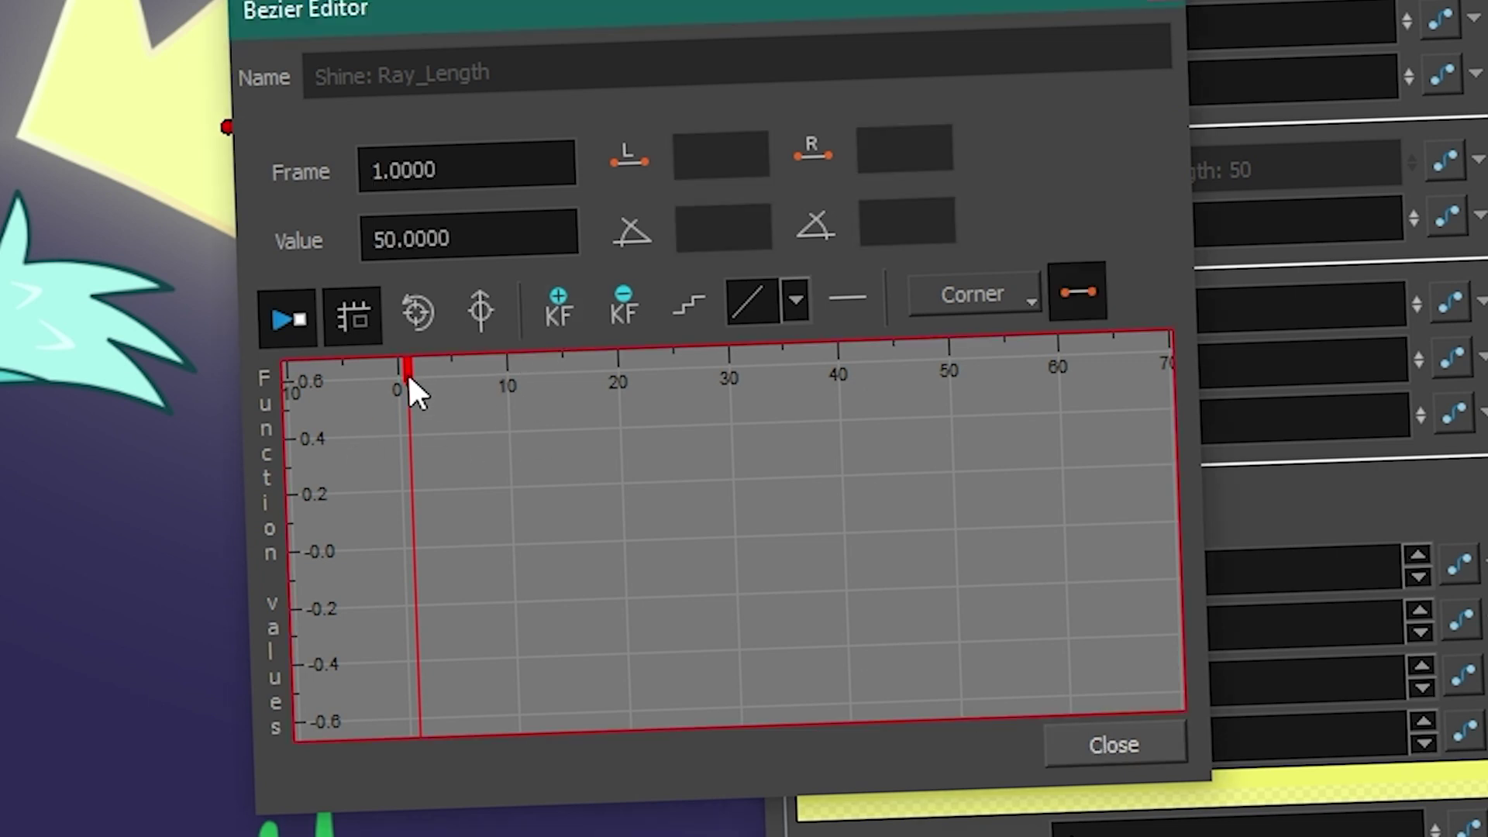
left_click_drag(409, 370, 598, 384)
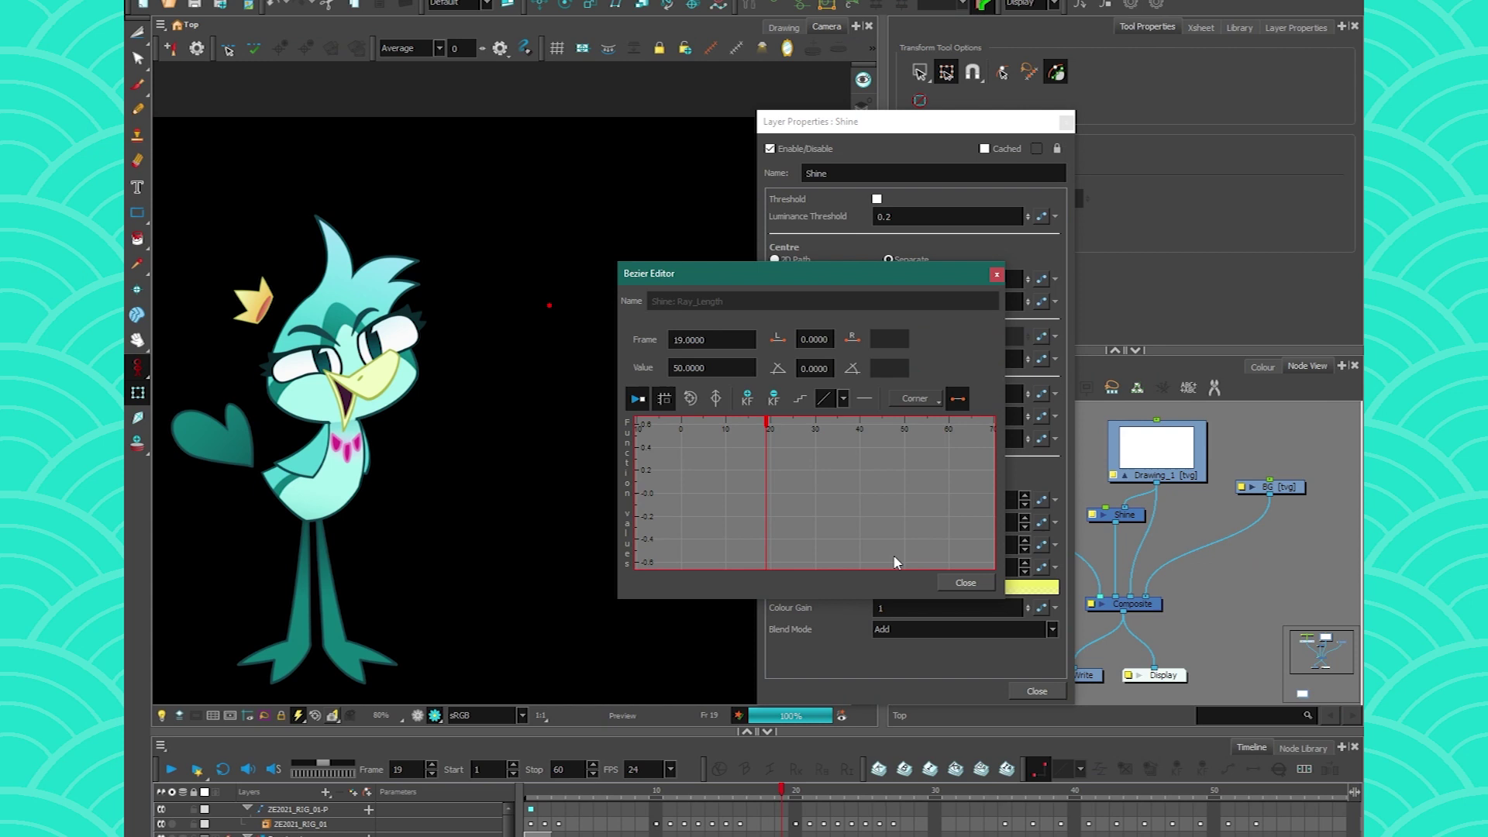
Close the Bezier Editor and the Shine's properties, and select frame 1 of ZE2021_RIG_01-P in the timeline.
left_click(965, 581)
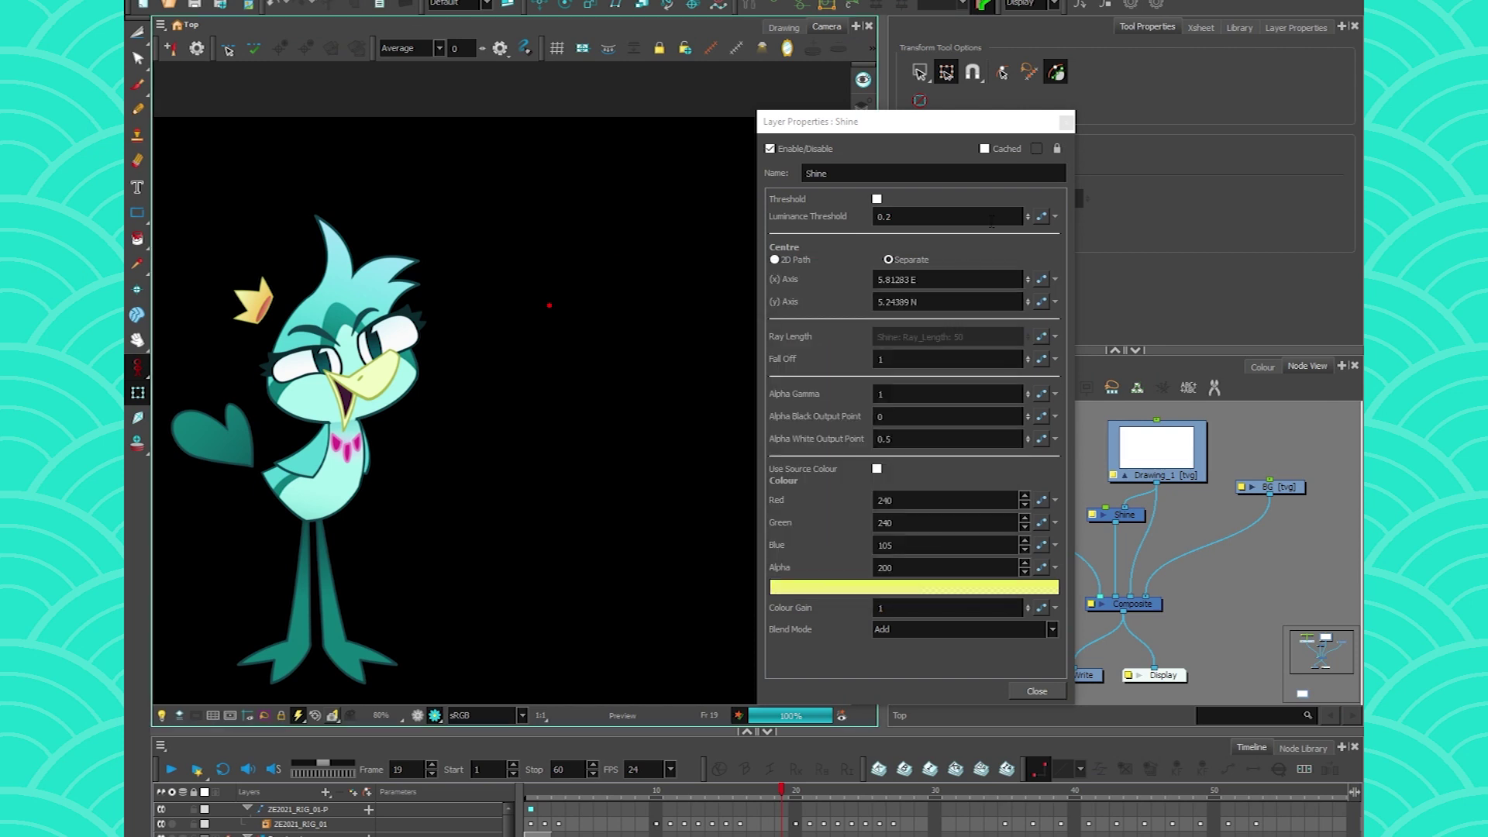
left_click(1065, 122)
left_click(530, 810)
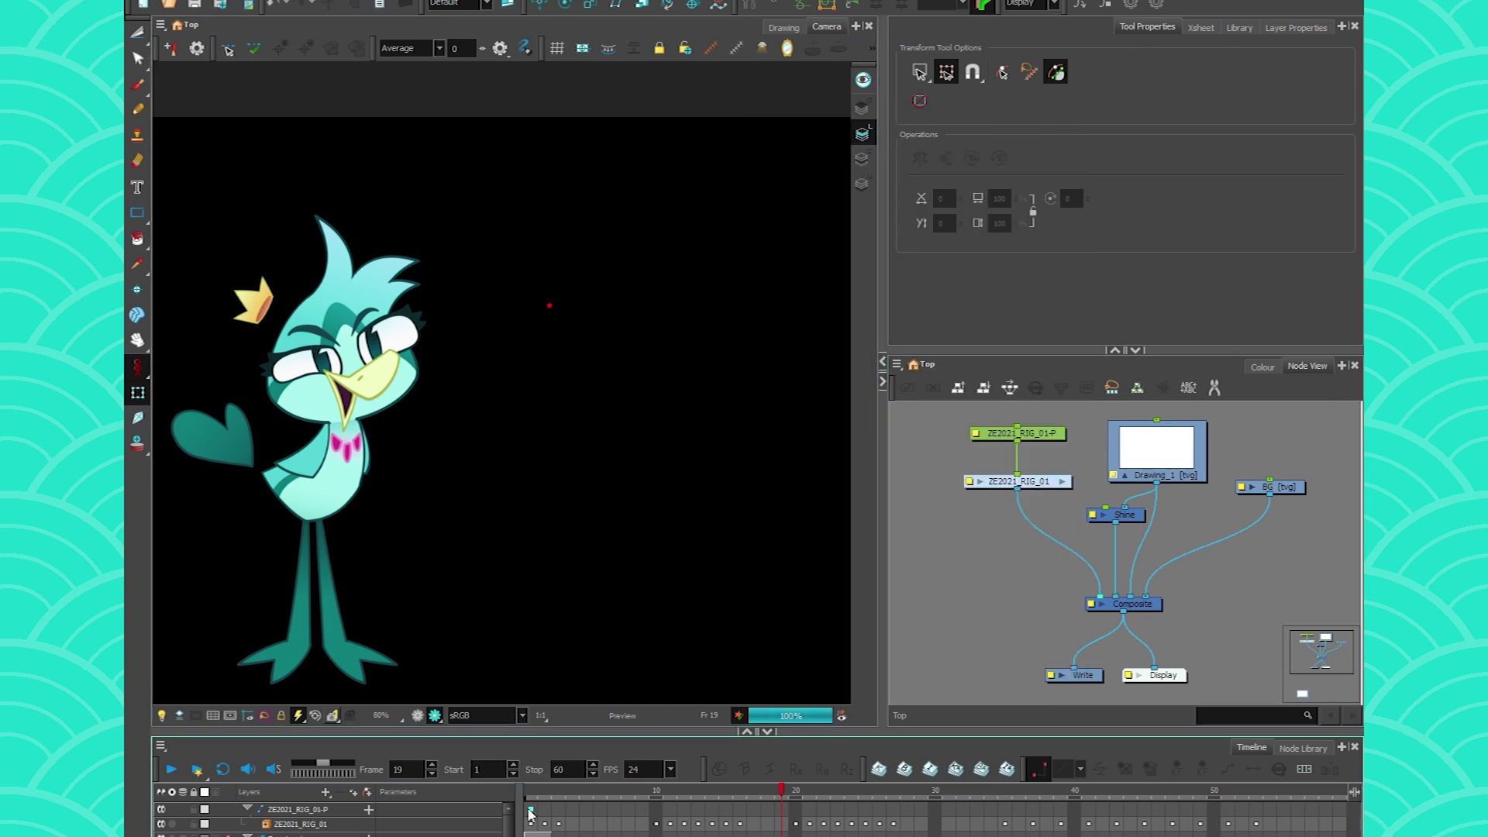